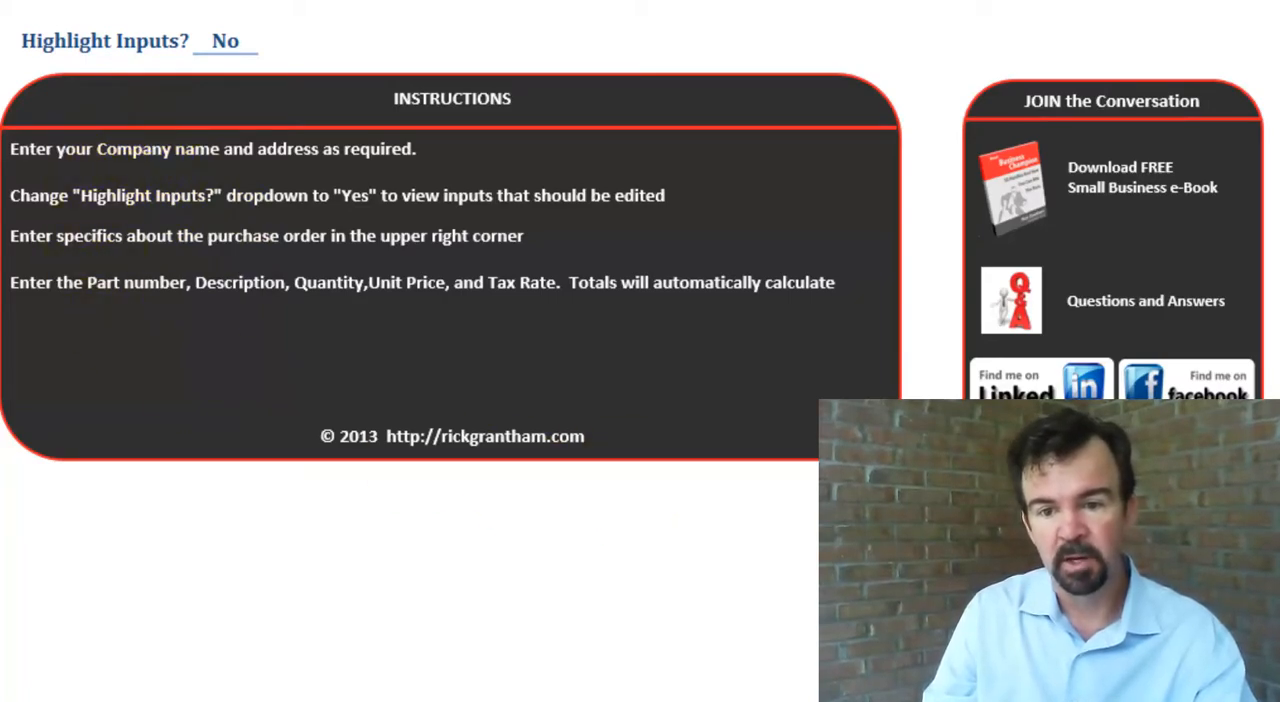
- Replace the company name in the purchase order's header banner with "Small Biz Champ"
{"action": "left_click_drag", "start_coordinate": [829, 701], "coordinate": [812, 701]}
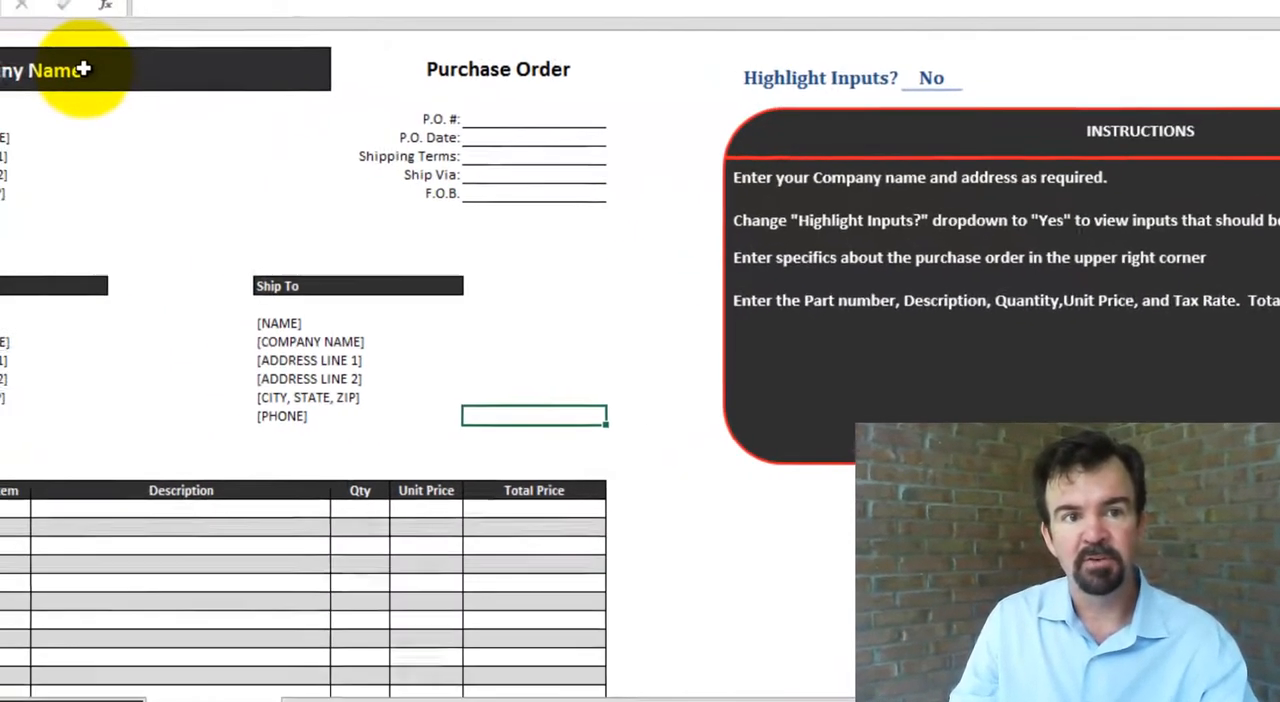
{"action": "left_click", "coordinate": [194, 109]}
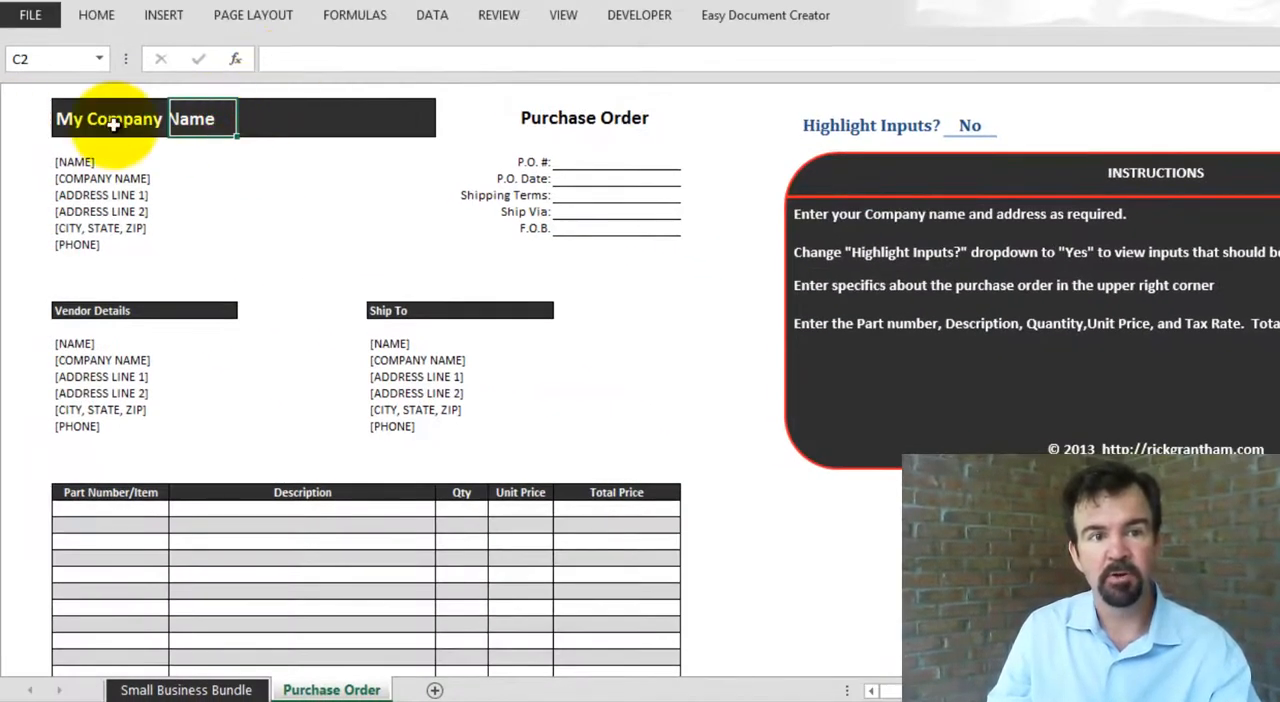
{"action": "left_click", "coordinate": [72, 118]}
{"action": "left_click_drag", "start_coordinate": [417, 59], "coordinate": [157, 40]}
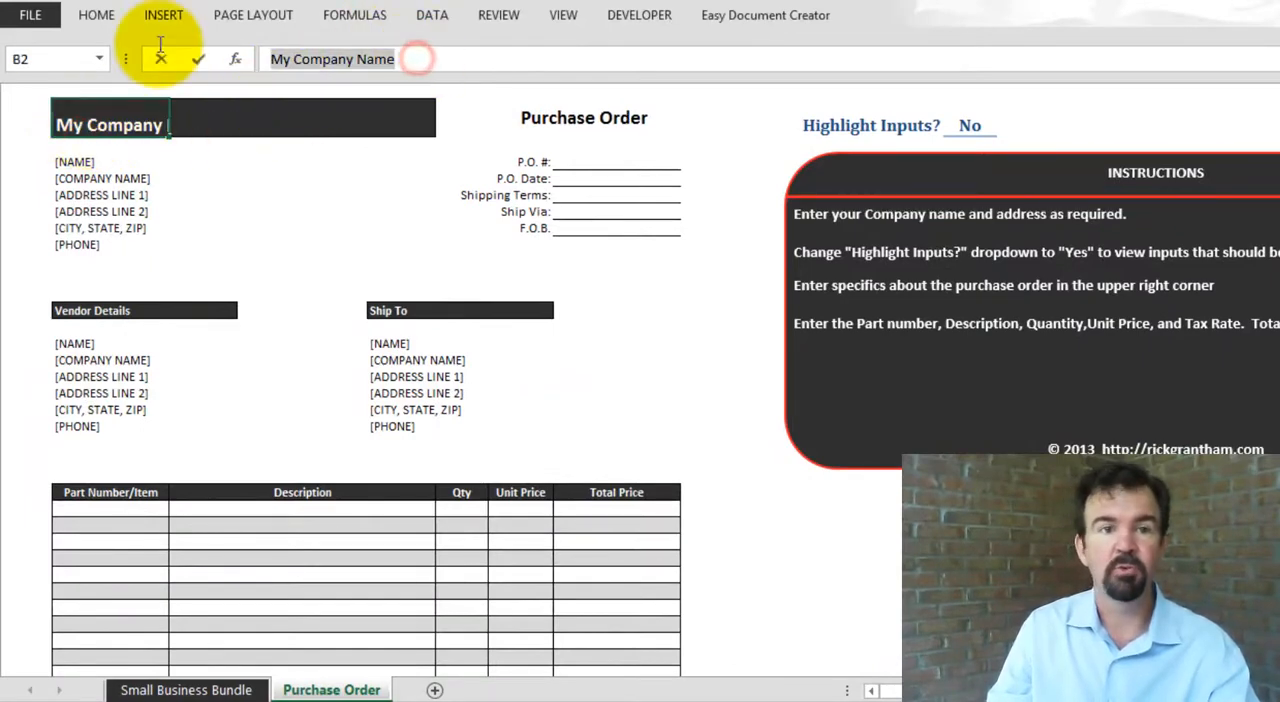
{"action": "type", "text": "Sm"}
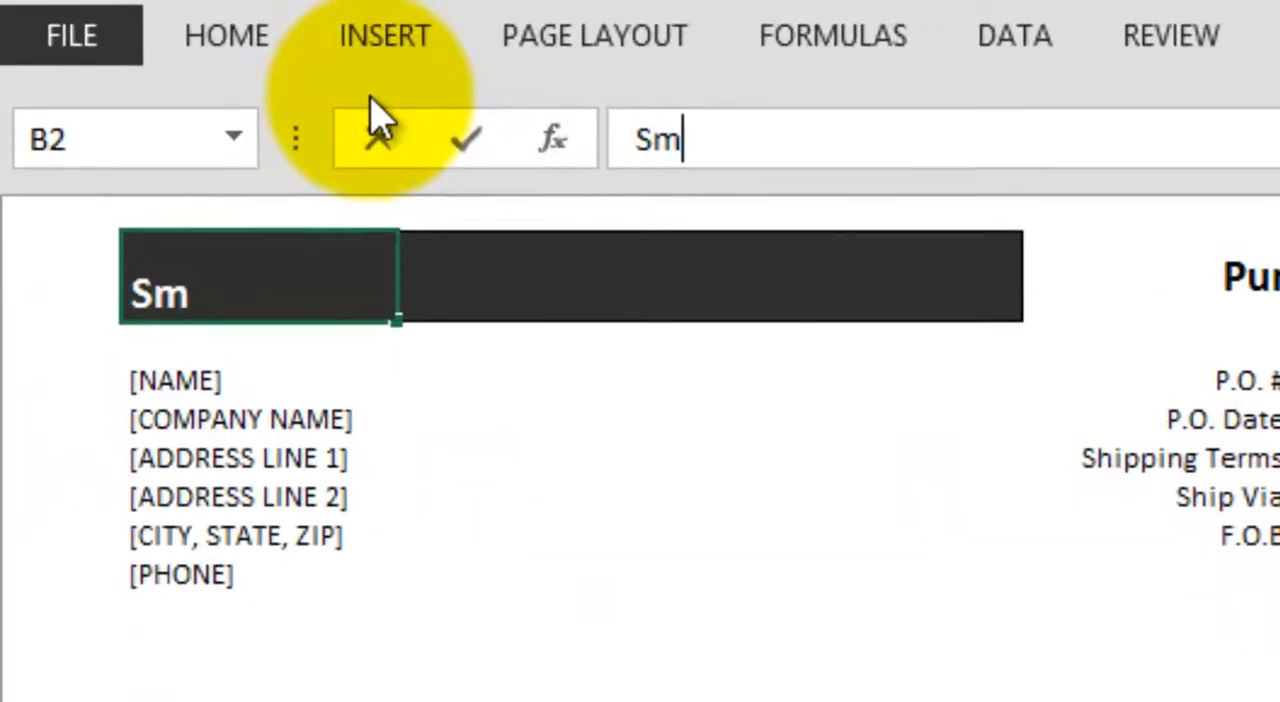
{"action": "type", "text": "all Biz"}
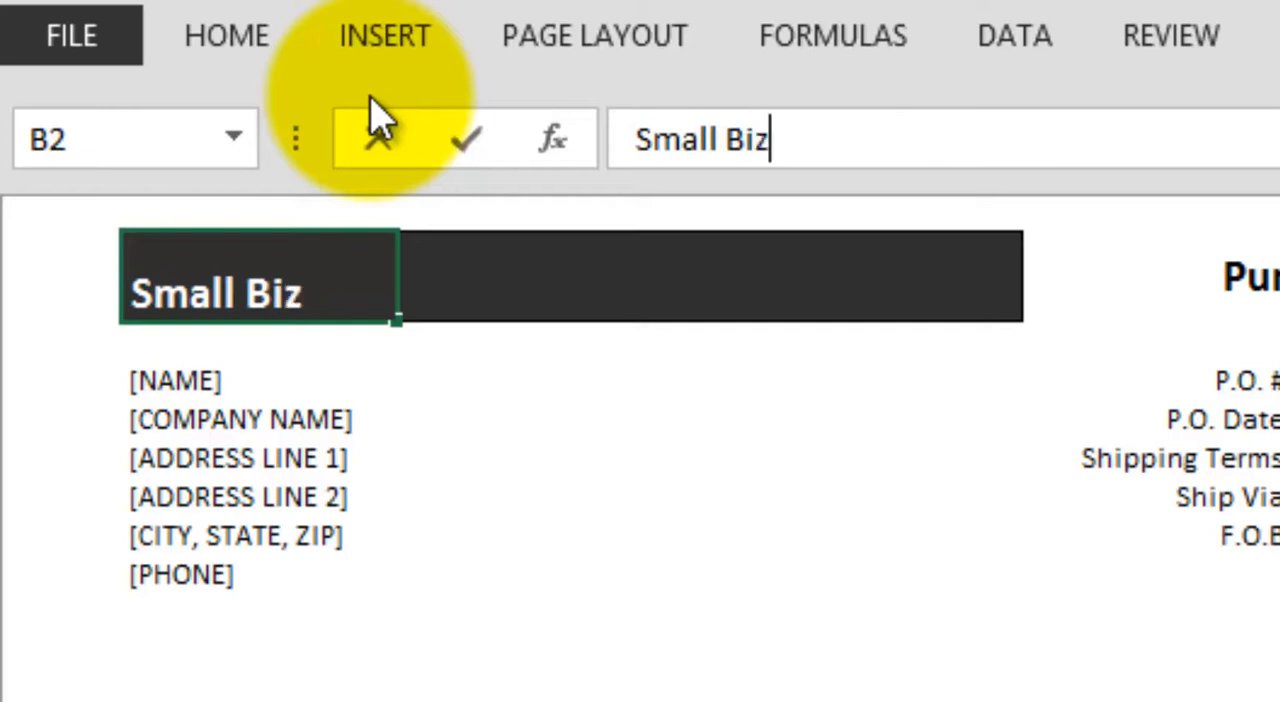
{"action": "type", "text": " CHamp"}
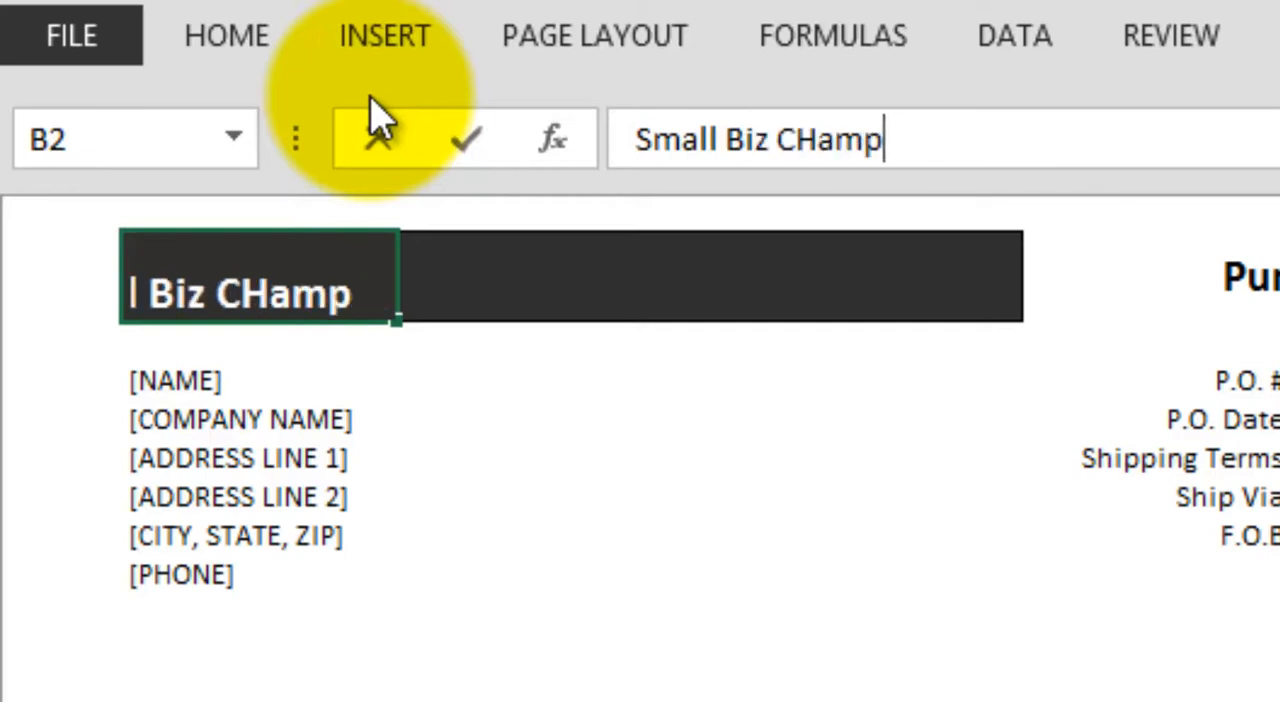
{"action": "key", "text": "Return"}
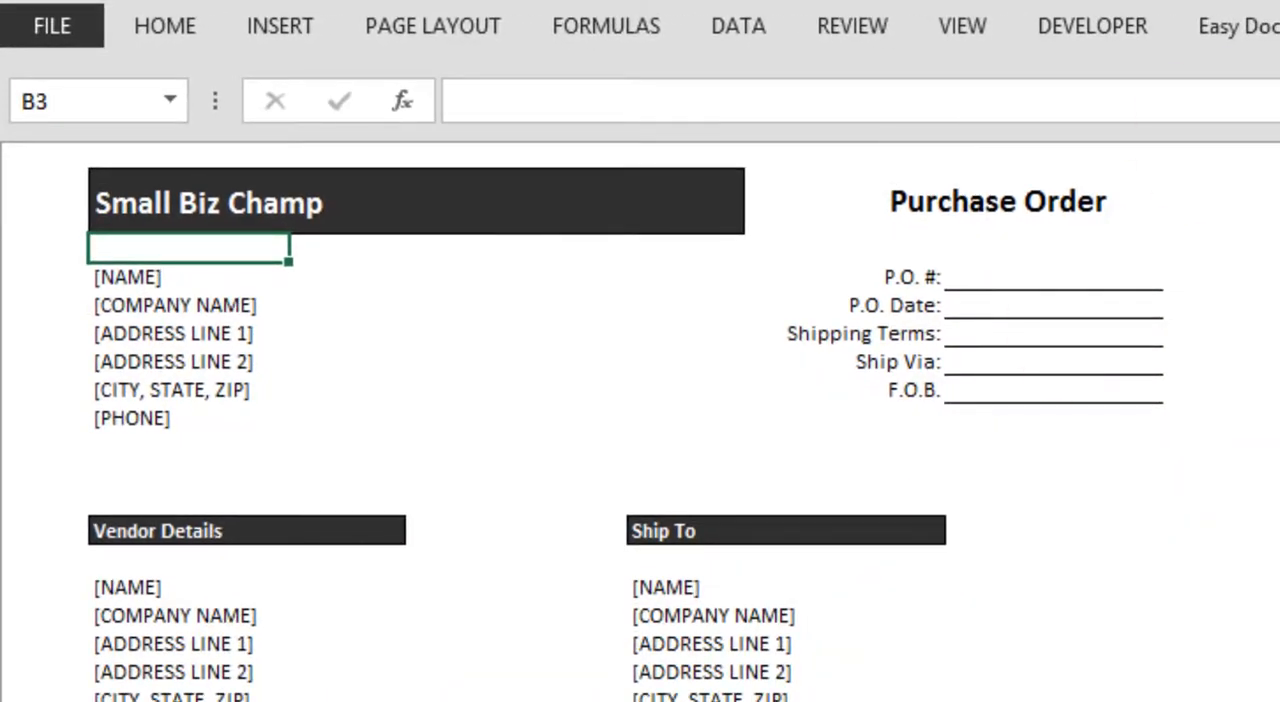
- Set the Highlight Inputs? option to Yes
{"action": "left_click", "coordinate": [1279, 202]}
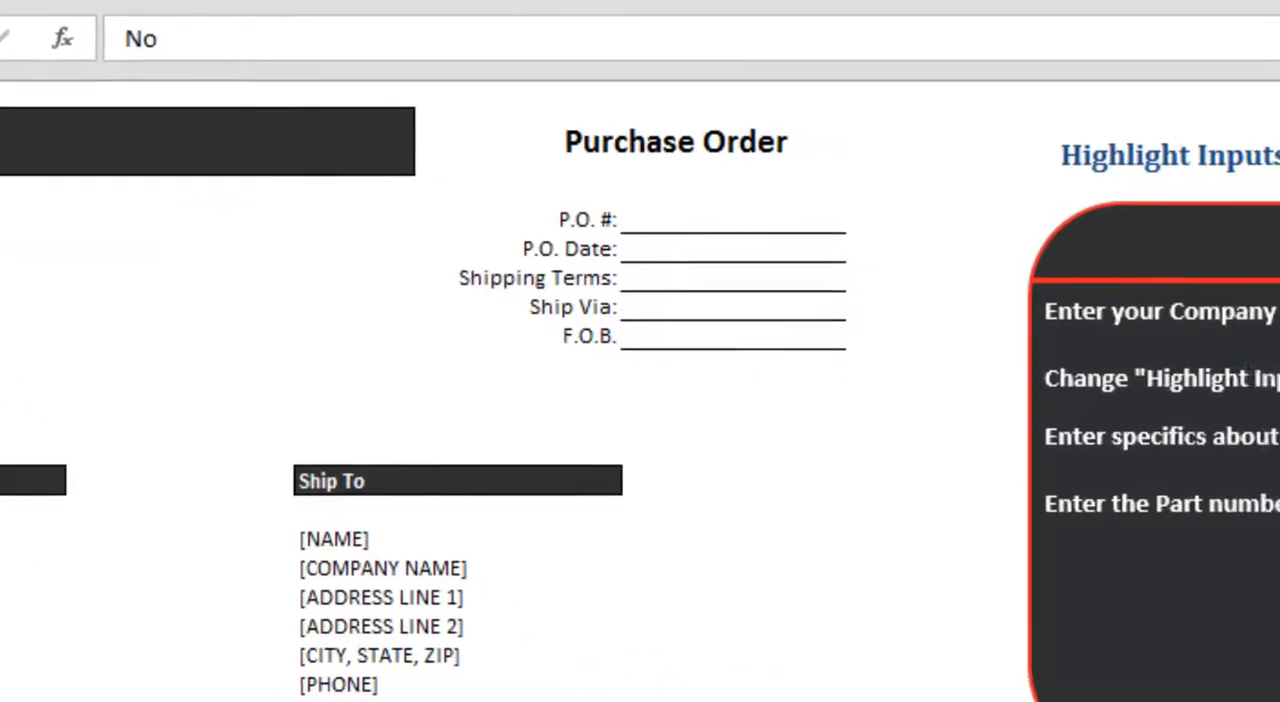
{"action": "left_click", "coordinate": [1200, 114]}
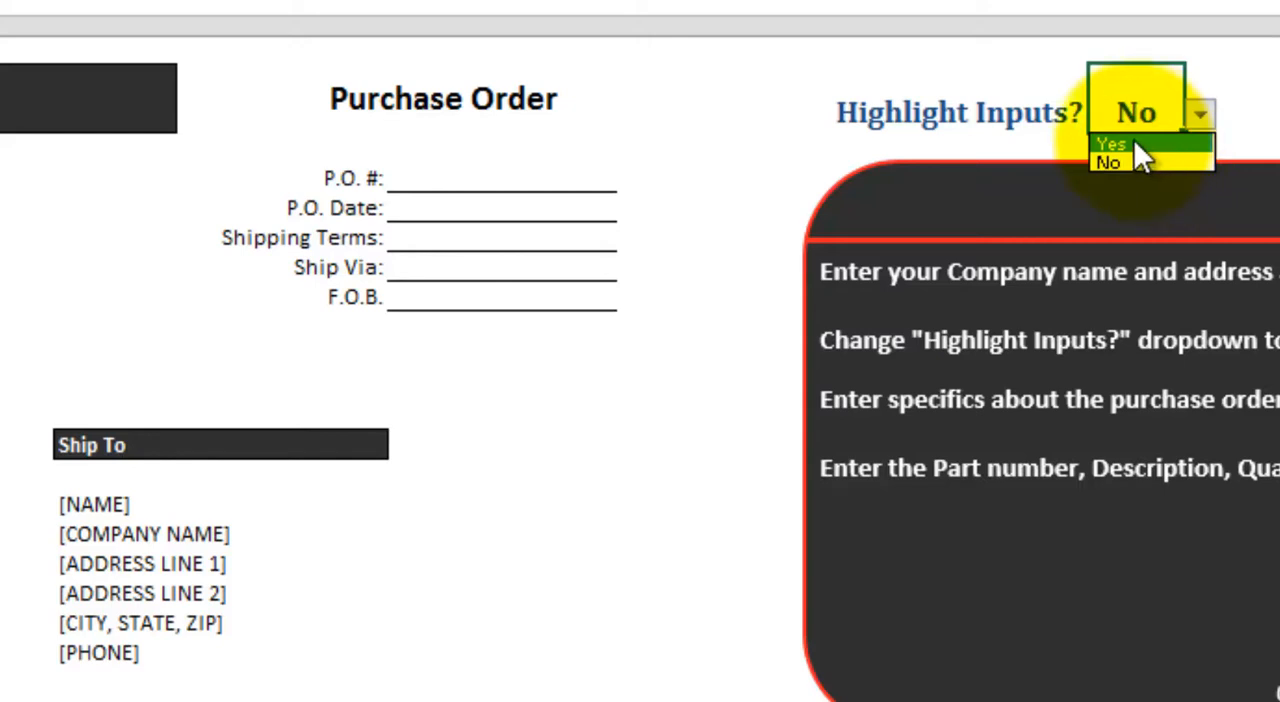
{"action": "left_click", "coordinate": [1136, 144]}
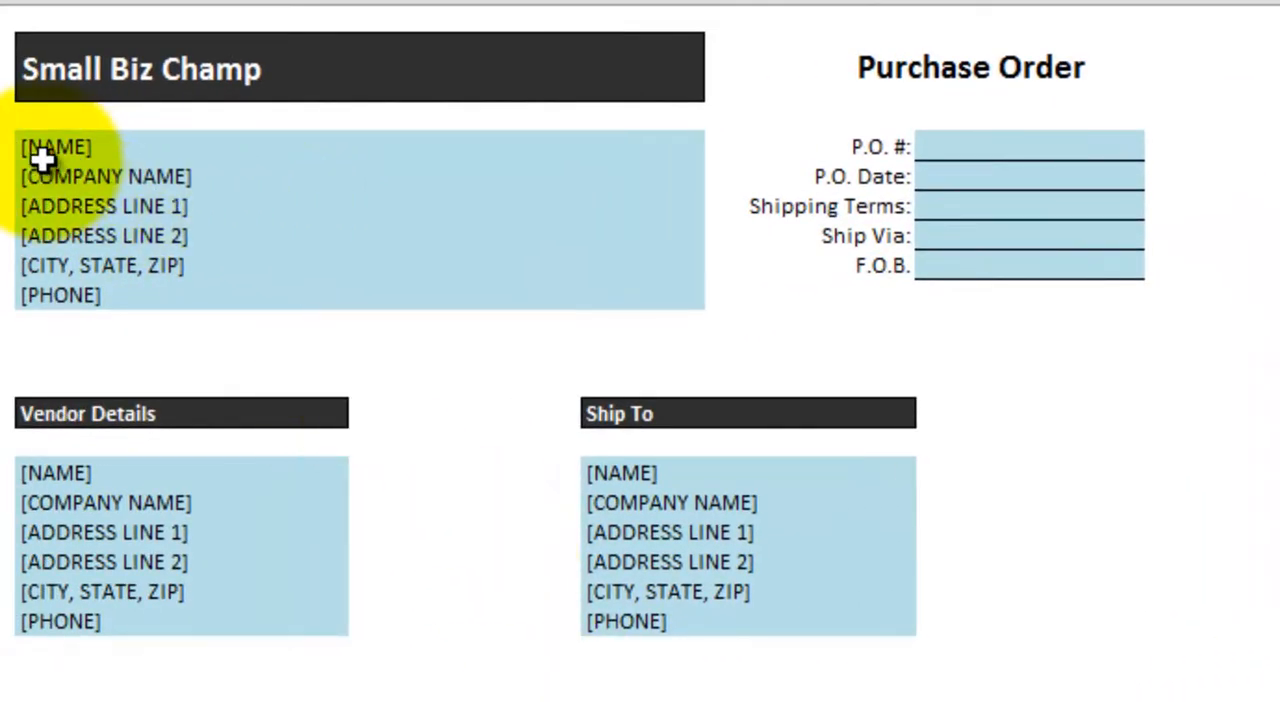
- Fill in the sender's full name and the company name "Small Biz Champ" in the block below the header banner
{"action": "left_click", "coordinate": [41, 158]}
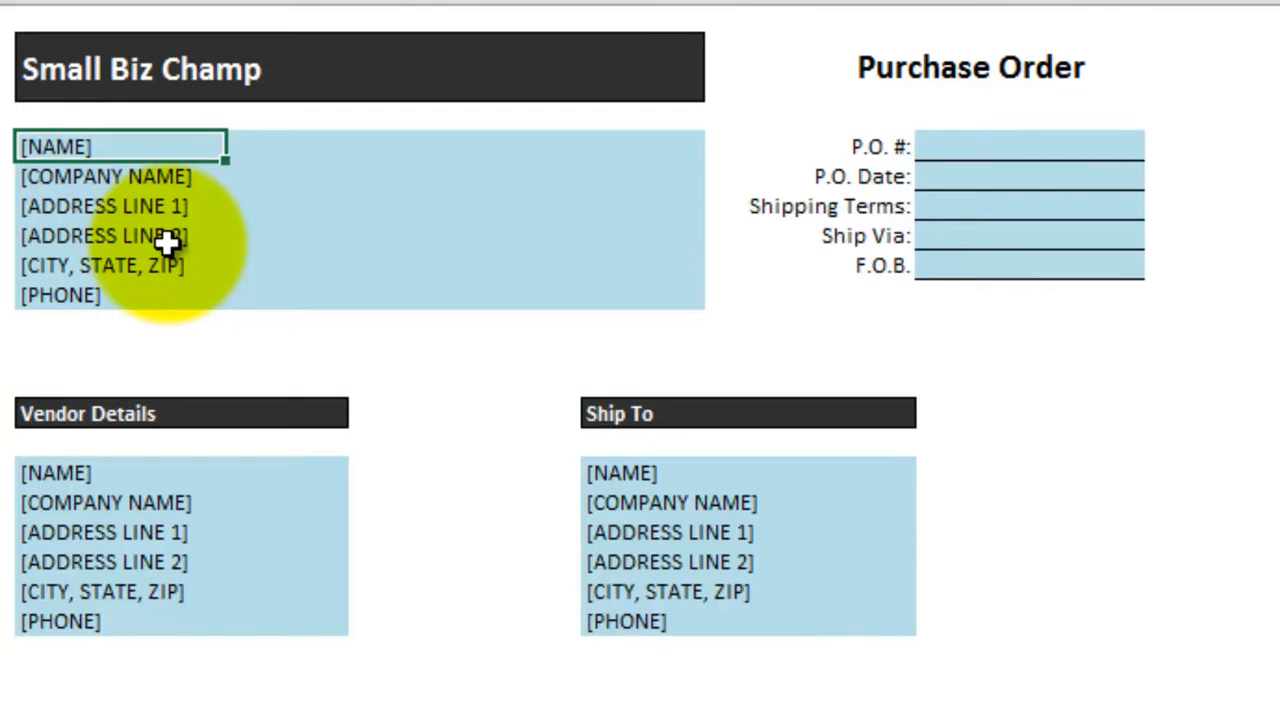
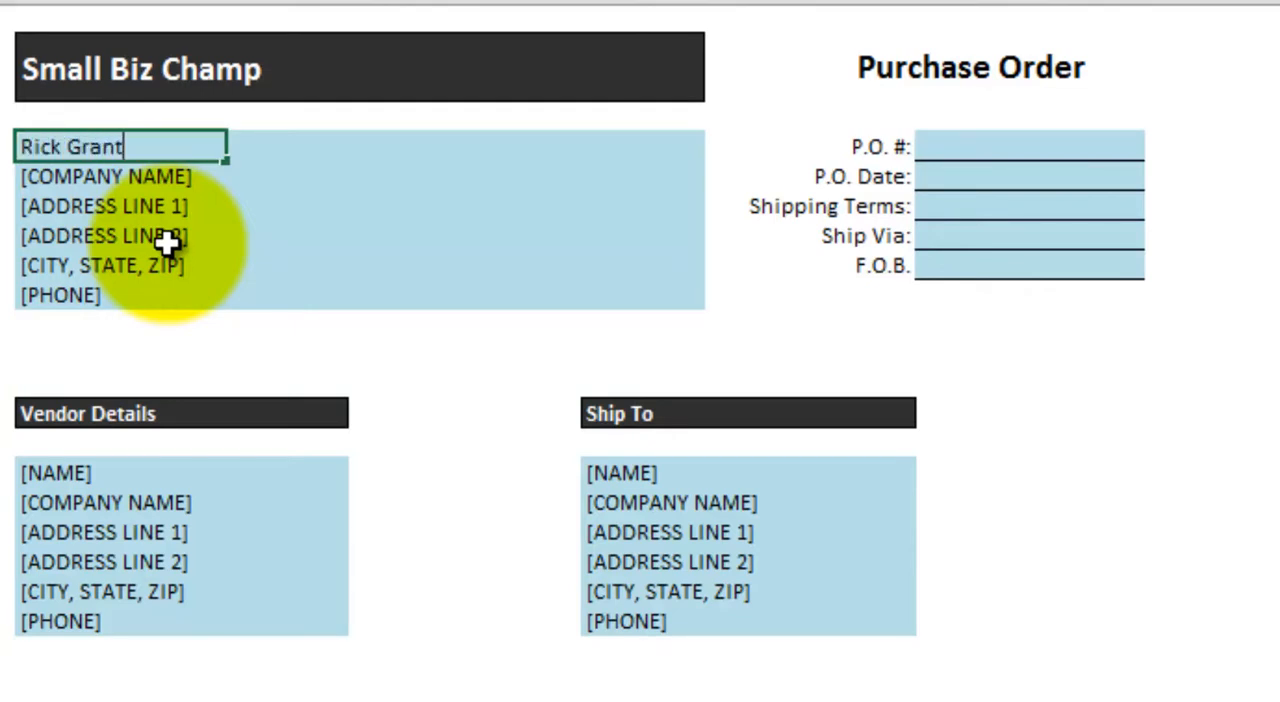
{"action": "key", "text": "Return"}
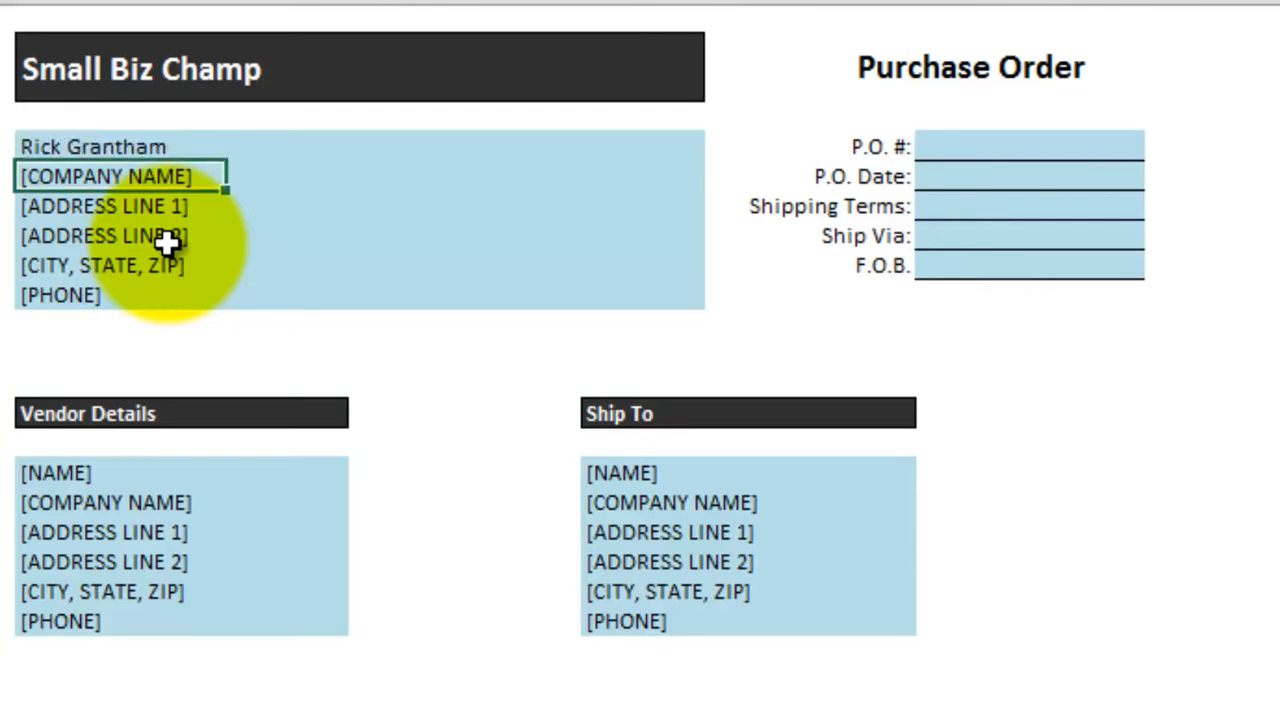
{"action": "type", "text": "Small "}
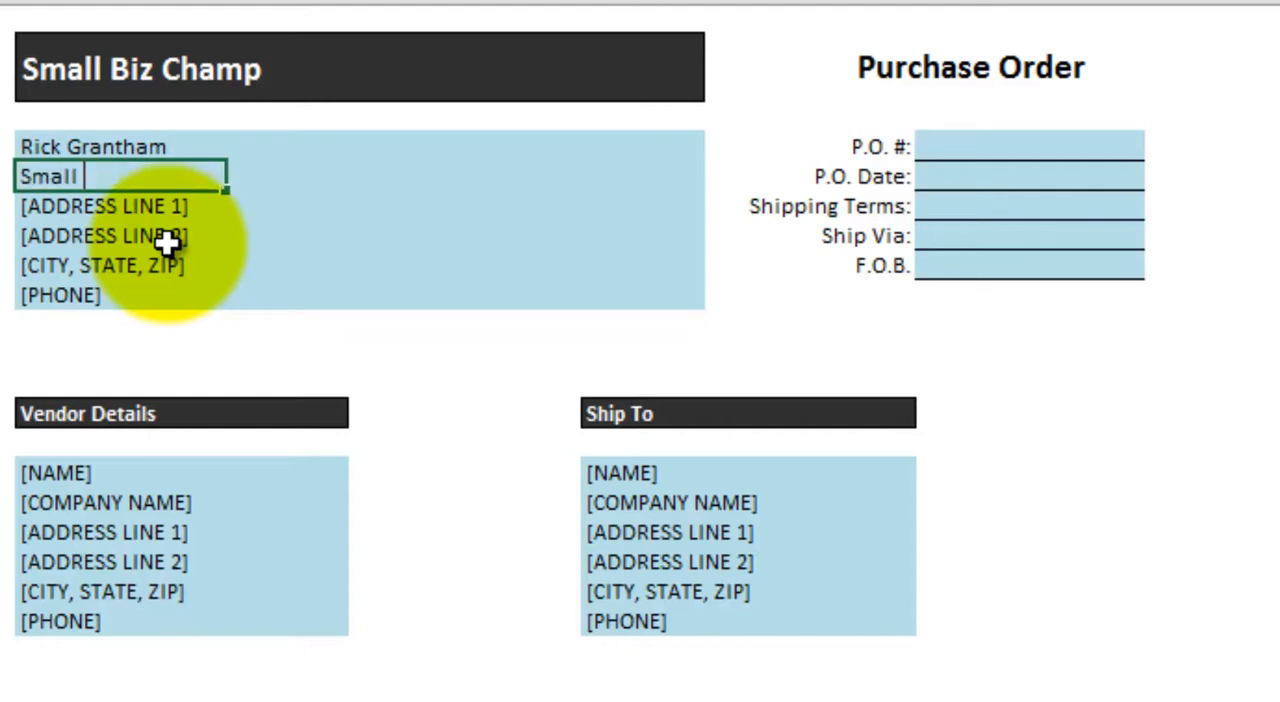
{"action": "type", "text": "Biz Champ"}
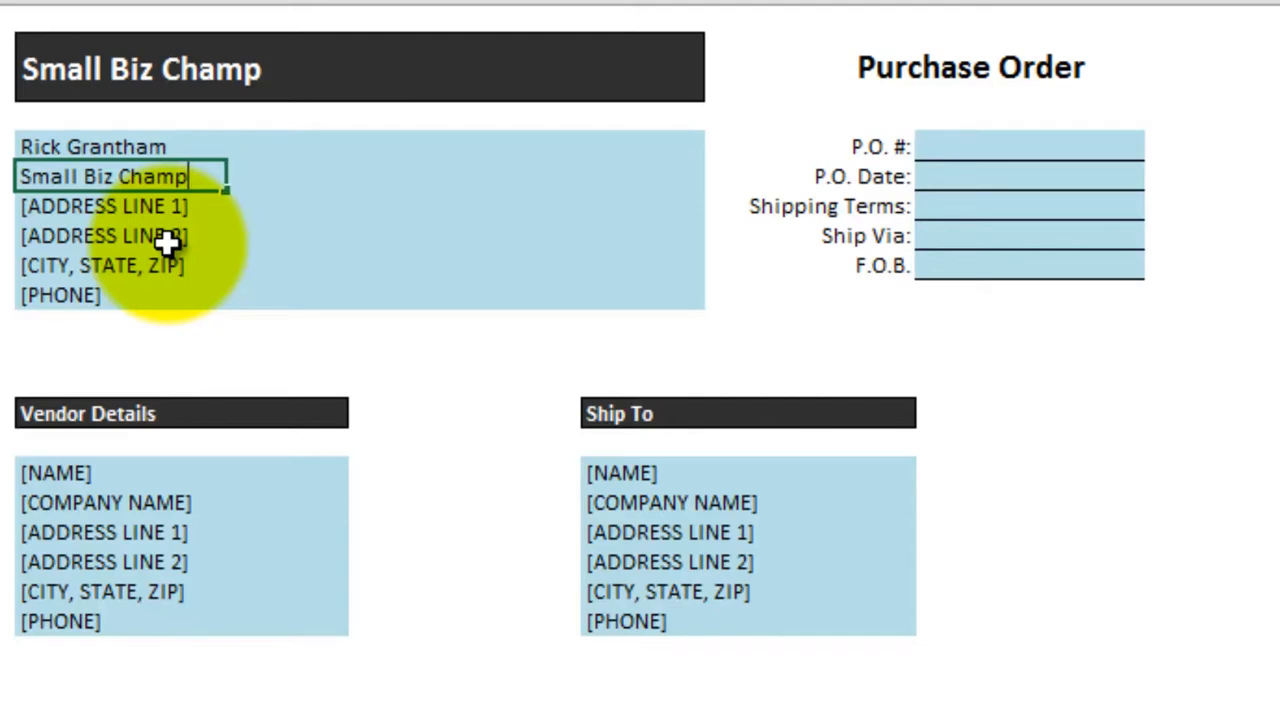
{"action": "key", "text": "Return"}
{"action": "key", "text": "Return"}
{"action": "key", "text": "Return"}
{"action": "key", "text": "Return"}
- Enter the contact's full name in the name line under Vendor Details
{"action": "key", "text": "Return"}
{"action": "key", "text": "Return"}
{"action": "key", "text": "Return"}
{"action": "key", "text": "Return"}
{"action": "key", "text": "Return"}
{"action": "key", "text": "Return"}
{"action": "key", "text": "Return"}
{"action": "key", "text": "Return"}
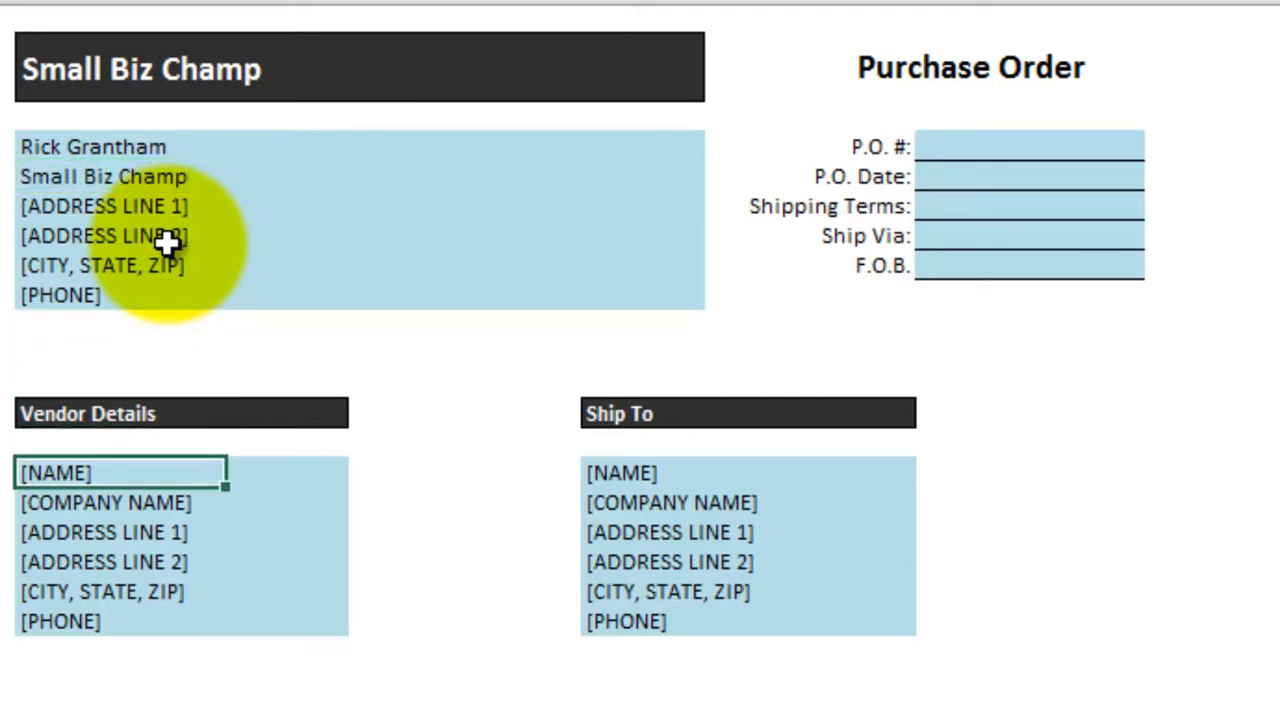
{"action": "key", "text": "Return"}
{"action": "key", "text": "Return"}
{"action": "key", "text": "Return"}
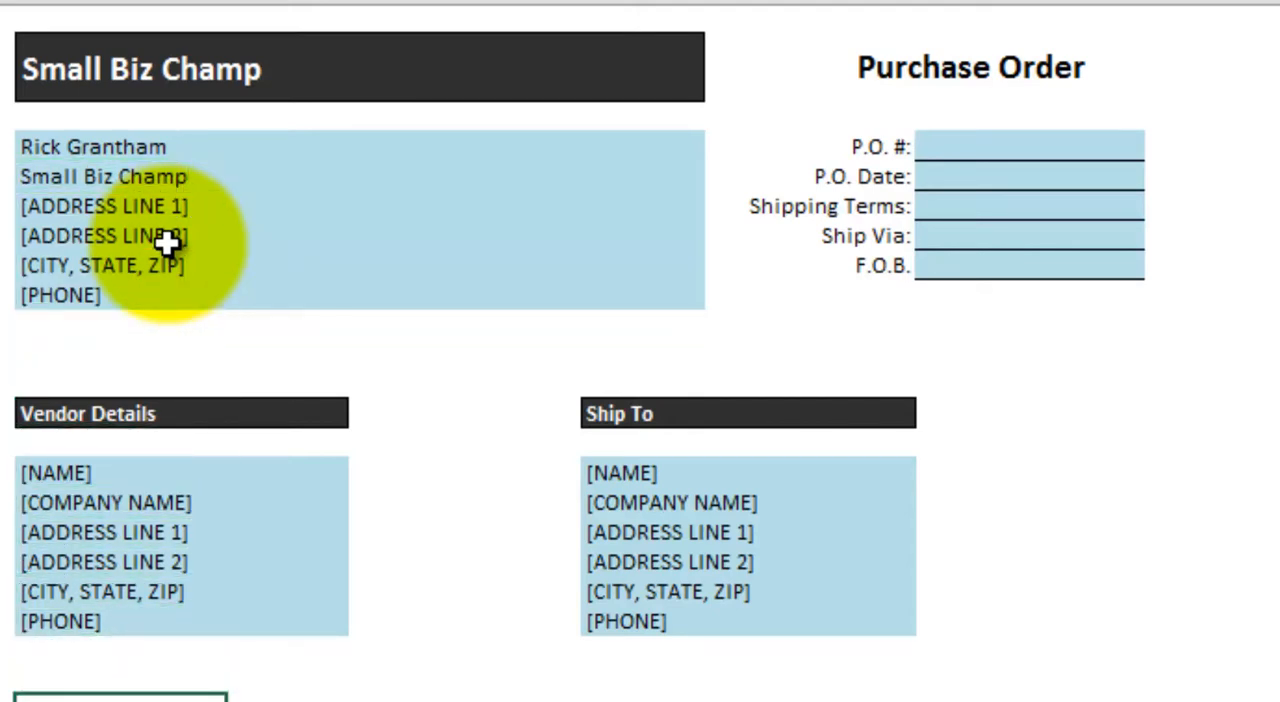
{"action": "key", "text": "Up"}
{"action": "key", "text": "Up"}
{"action": "key", "text": "Up"}
{"action": "key", "text": "Up"}
{"action": "key", "text": "Up"}
{"action": "key", "text": "Up"}
{"action": "key", "text": "Up"}
{"action": "key", "text": "Up"}
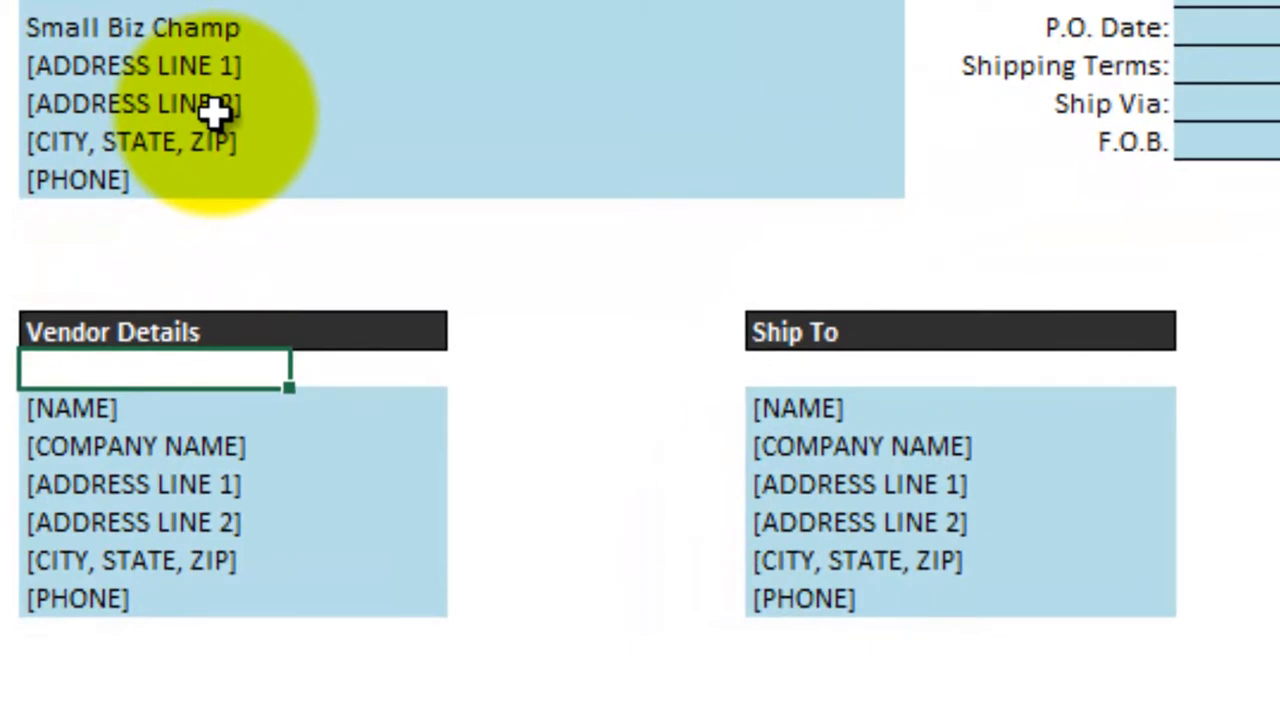
{"action": "key", "text": "Down"}
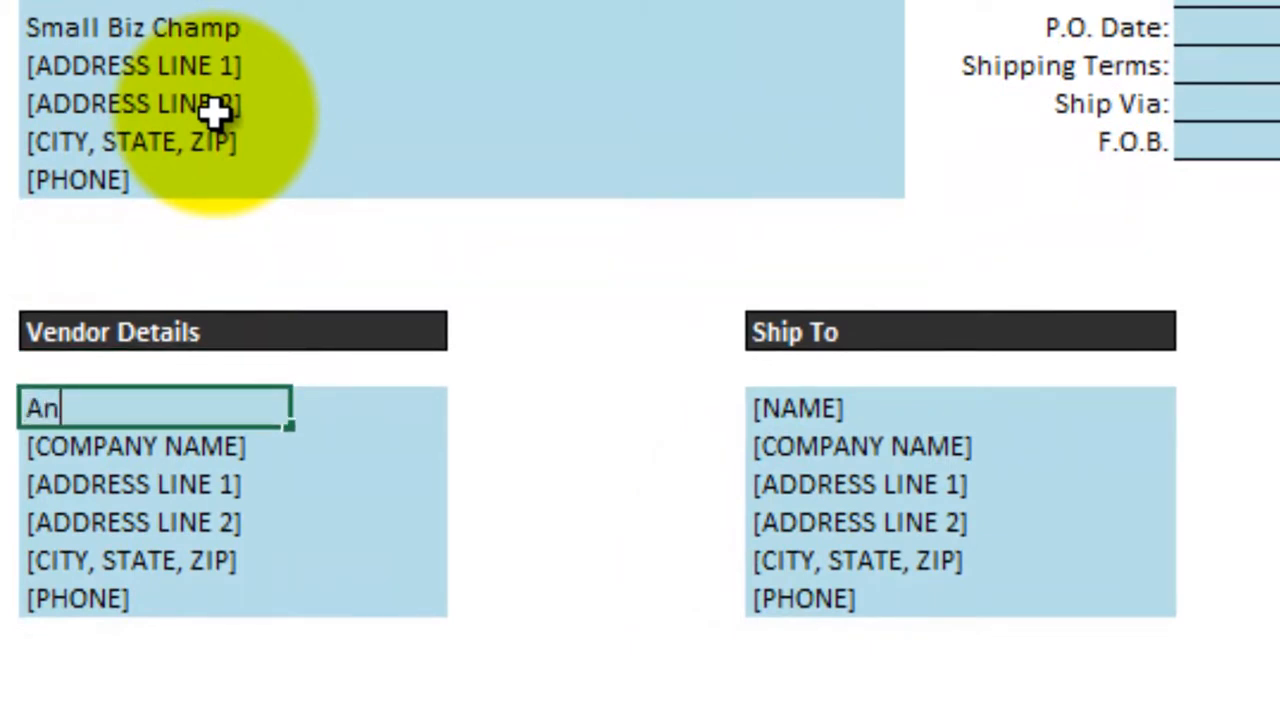
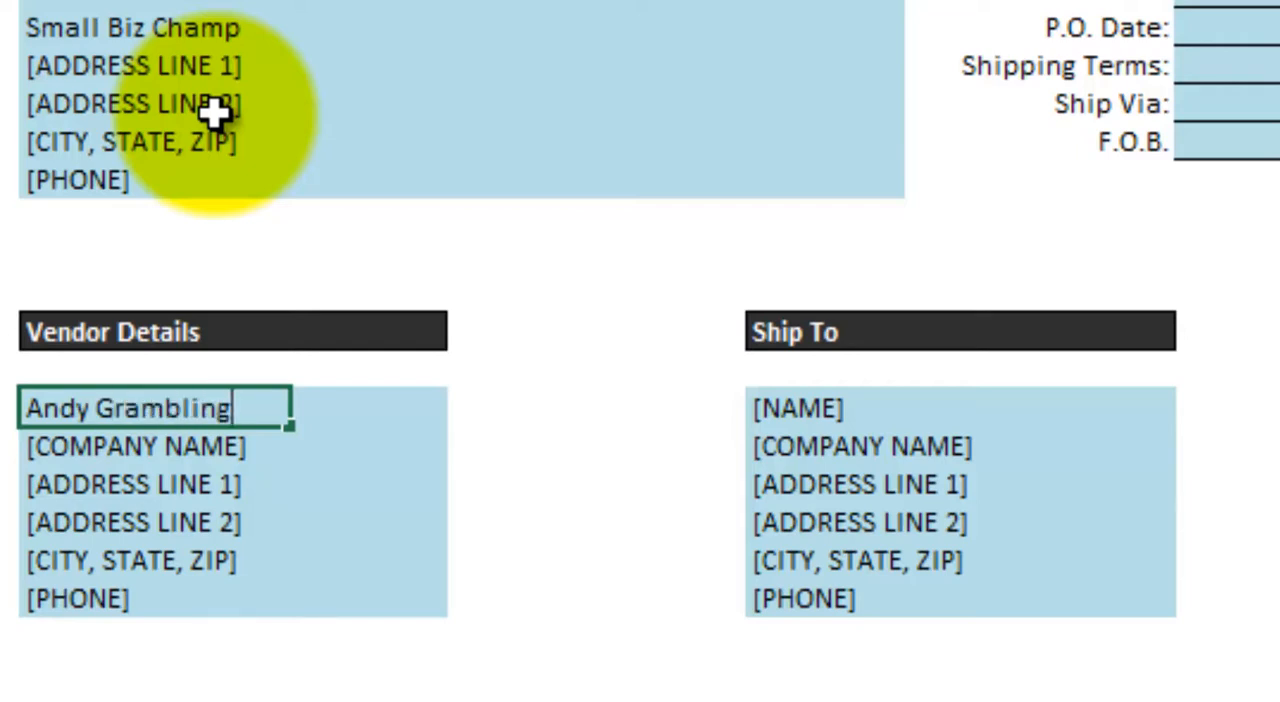
{"action": "key", "text": "Return"}
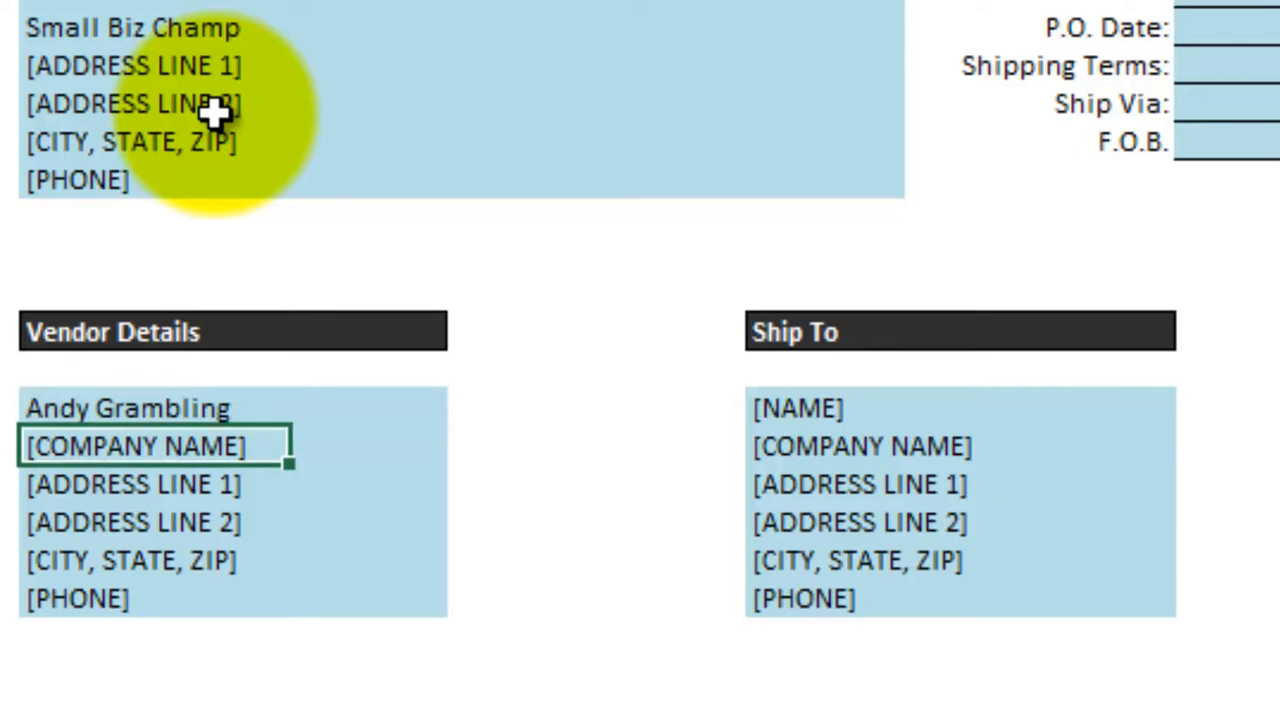
- Enter "ACME Corporation" as the company name under Vendor Details
{"action": "type", "text": "A"}
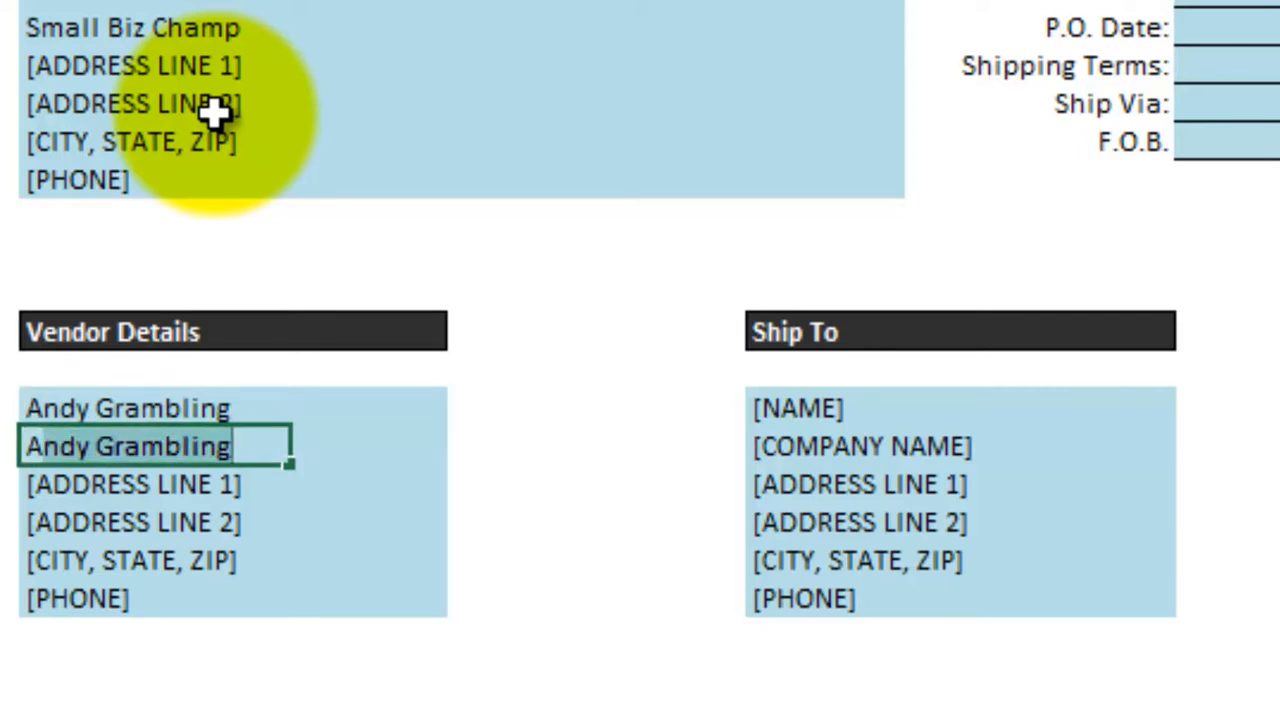
{"action": "type", "text": "CME "}
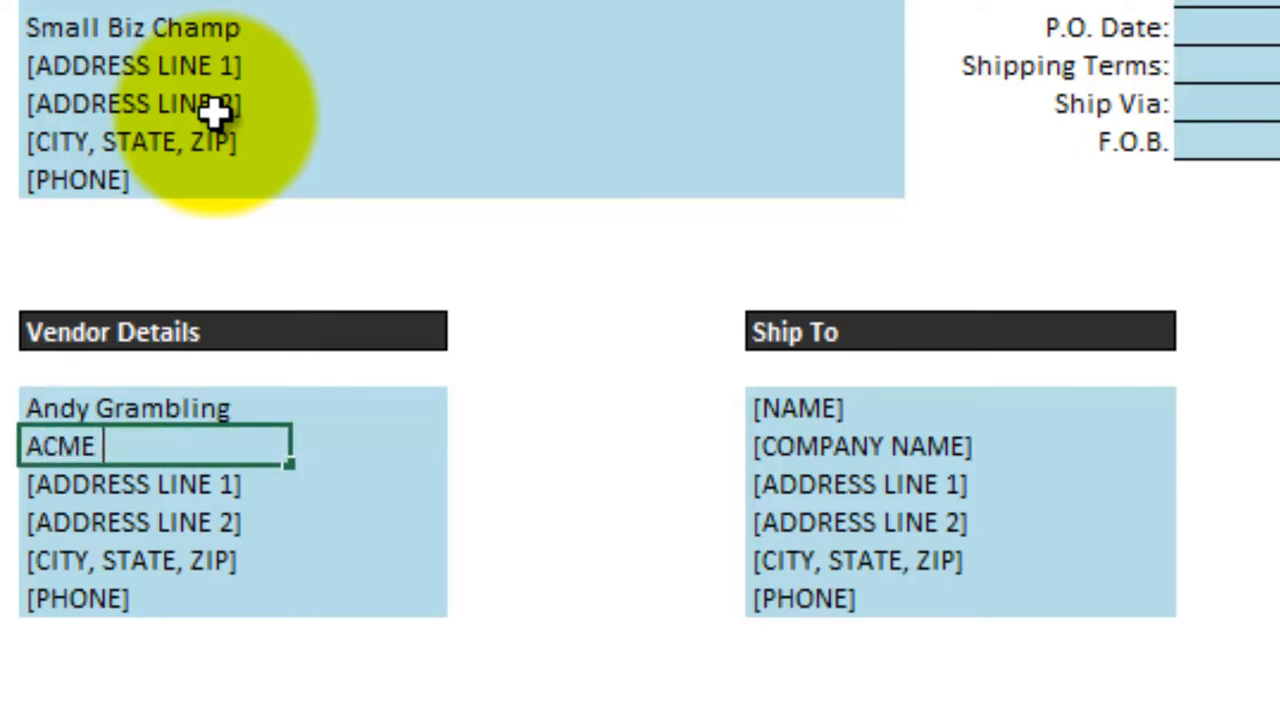
{"action": "type", "text": "Corp"}
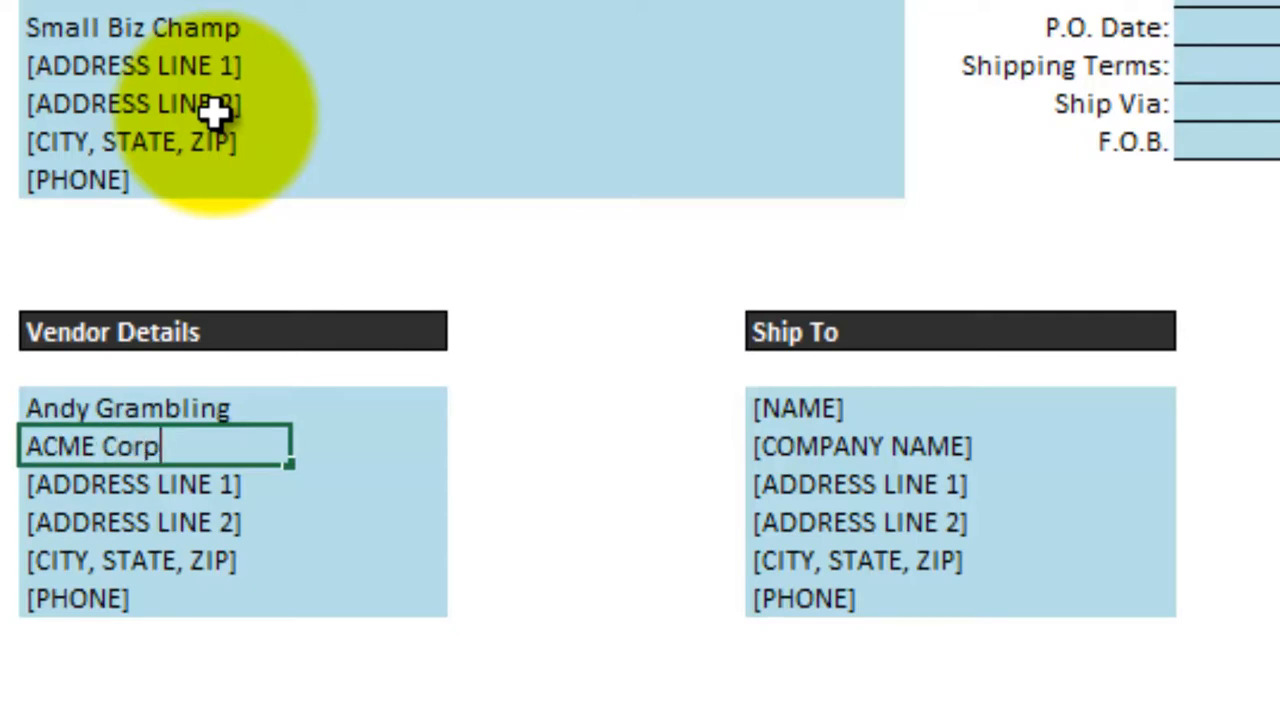
{"action": "type", "text": "oration"}
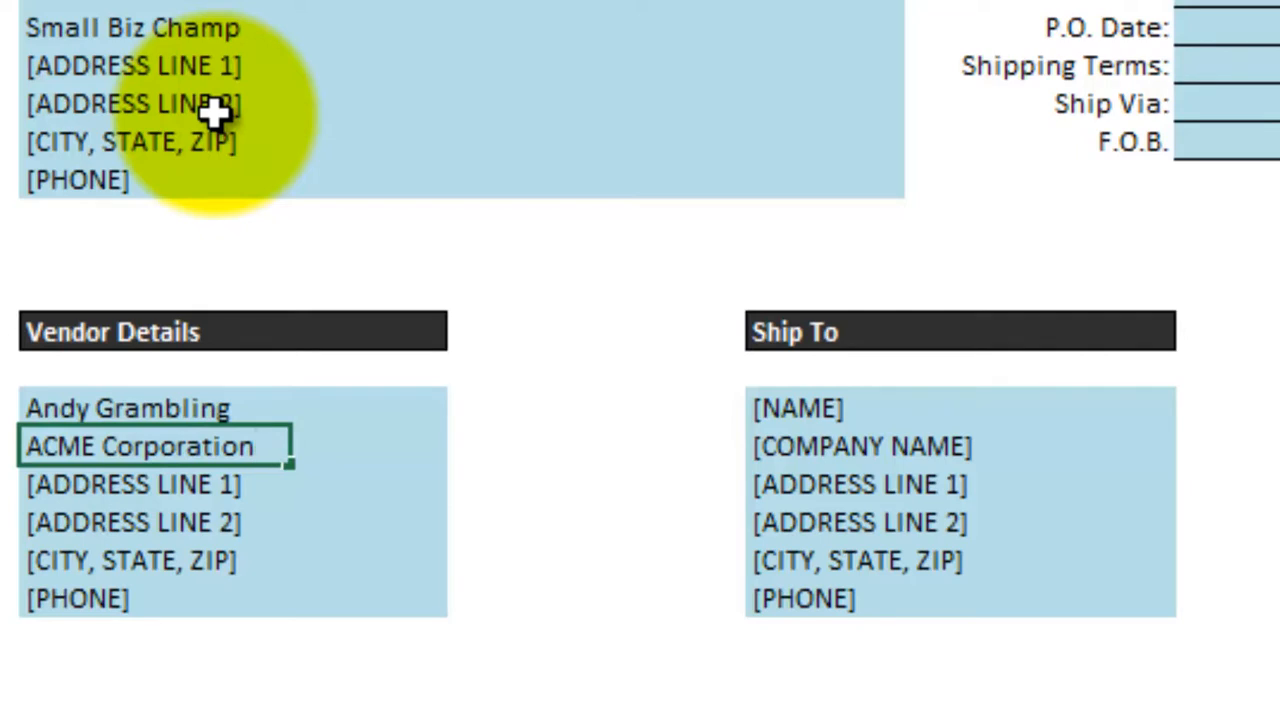
{"action": "key", "text": "Tab"}
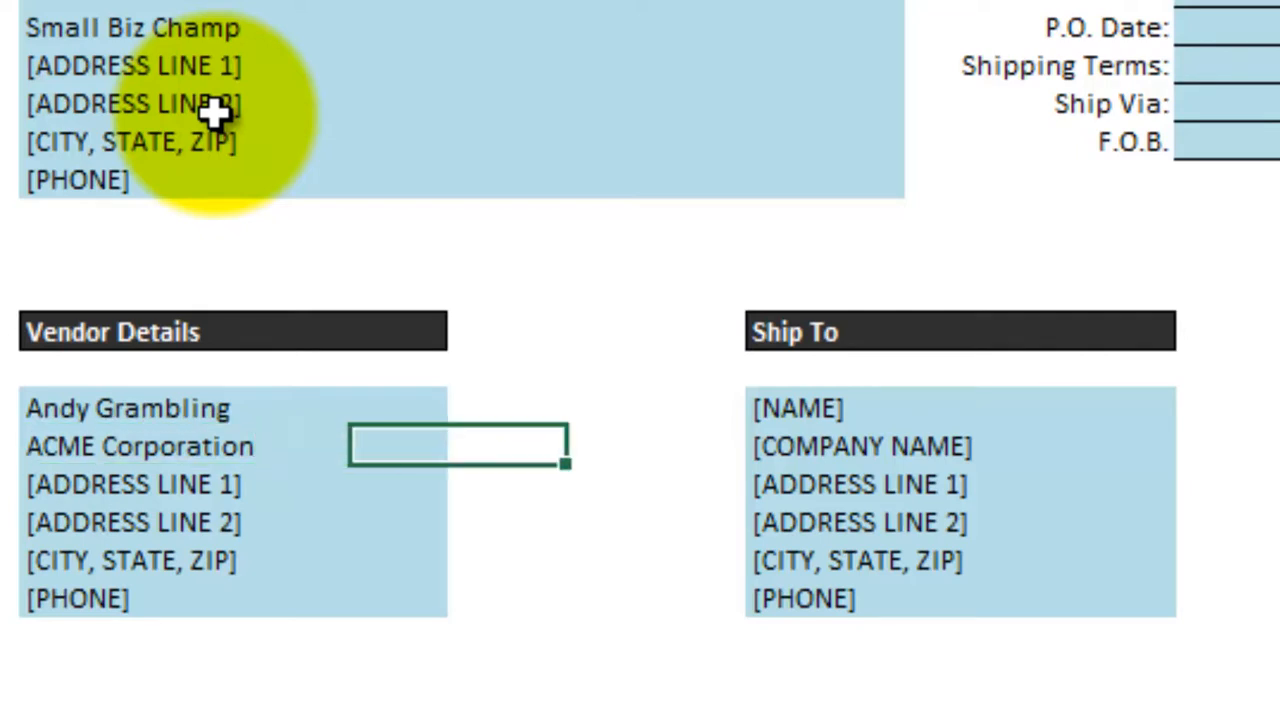
- Enter the recipient's full name in the name line under Ship To
{"action": "key", "text": "Right"}
{"action": "key", "text": "Right"}
{"action": "key", "text": "Up"}
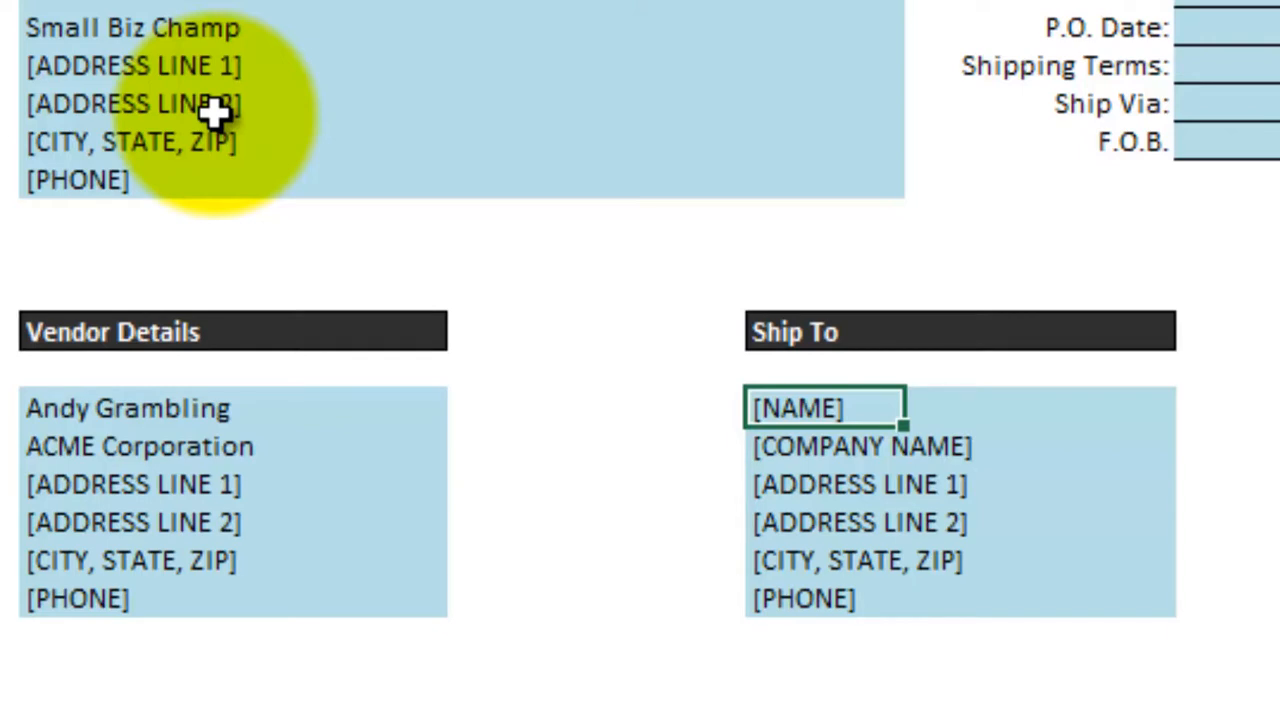
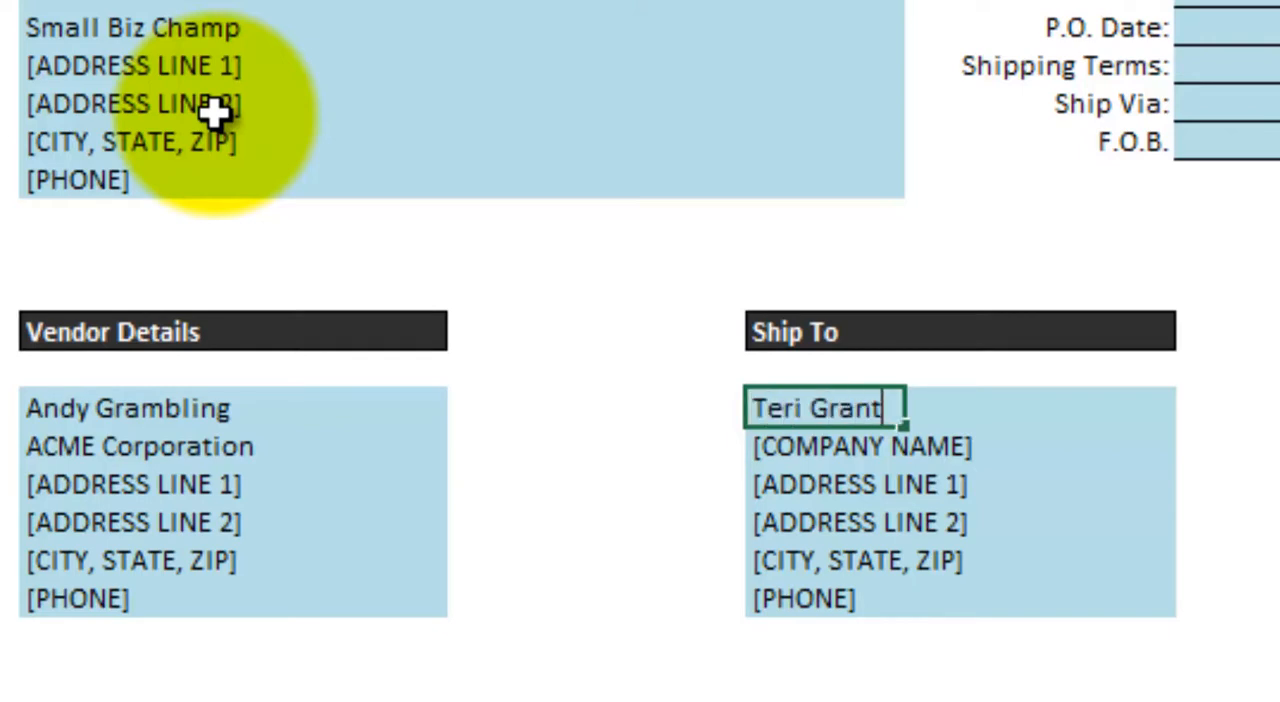
{"action": "key", "text": "Return"}
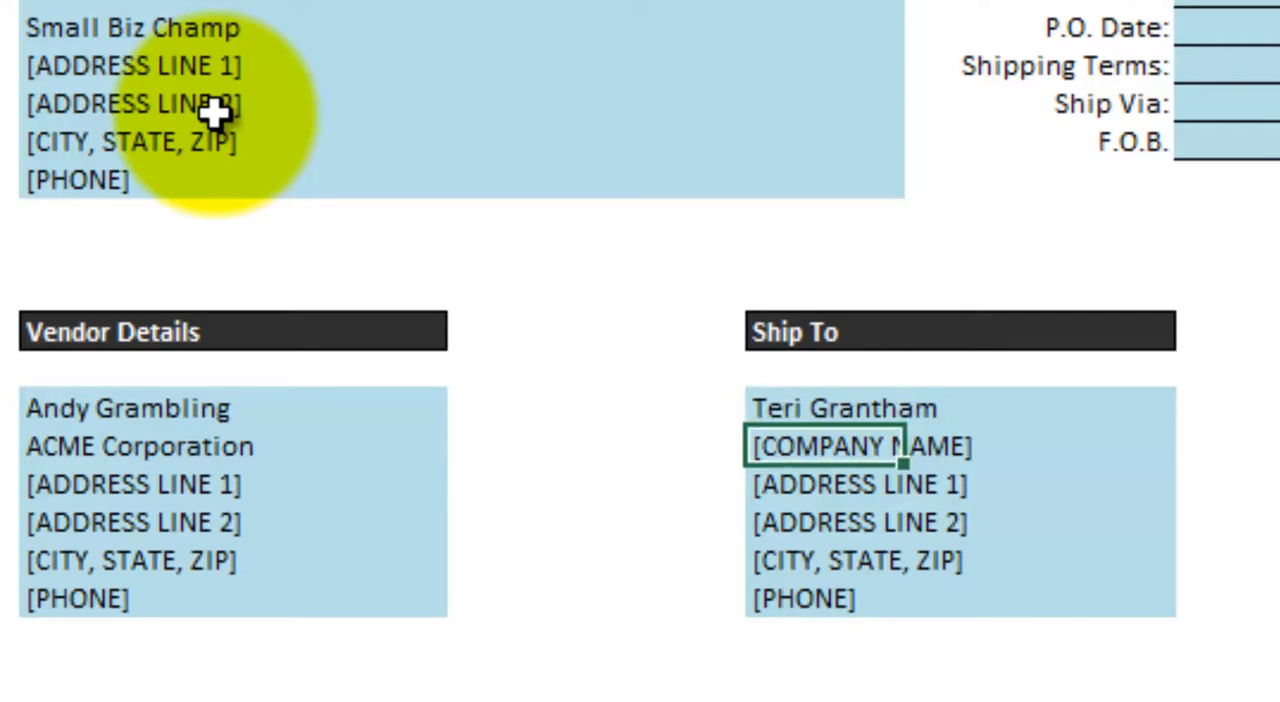
- Enter "Small Biz Champ" as the company name under Ship To
{"action": "type", "text": "Small "}
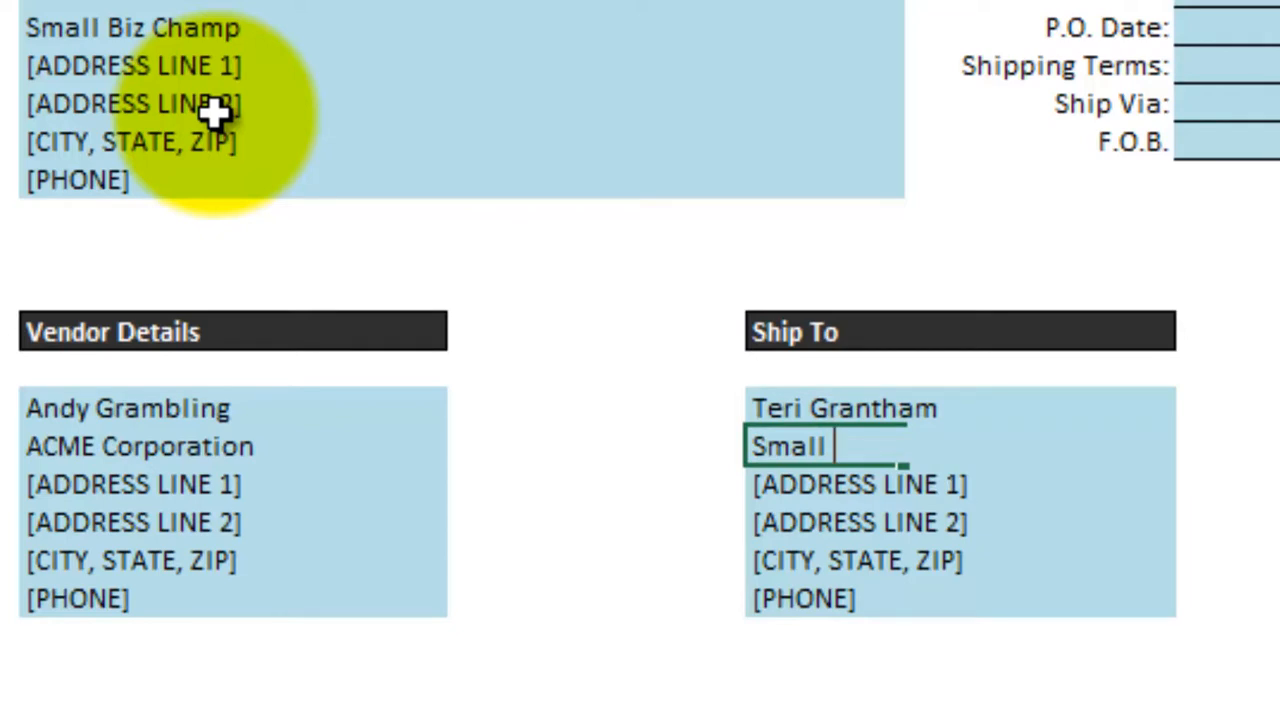
{"action": "type", "text": "Biz Champ"}
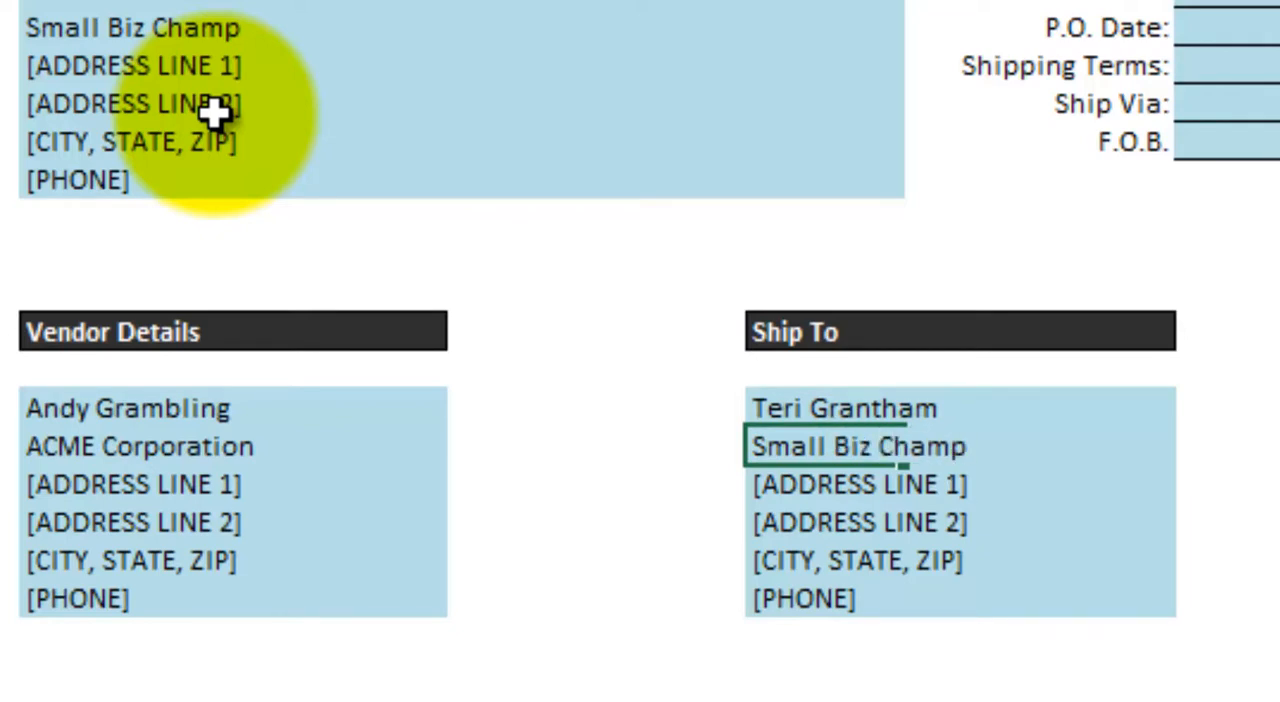
{"action": "key", "text": "Return"}
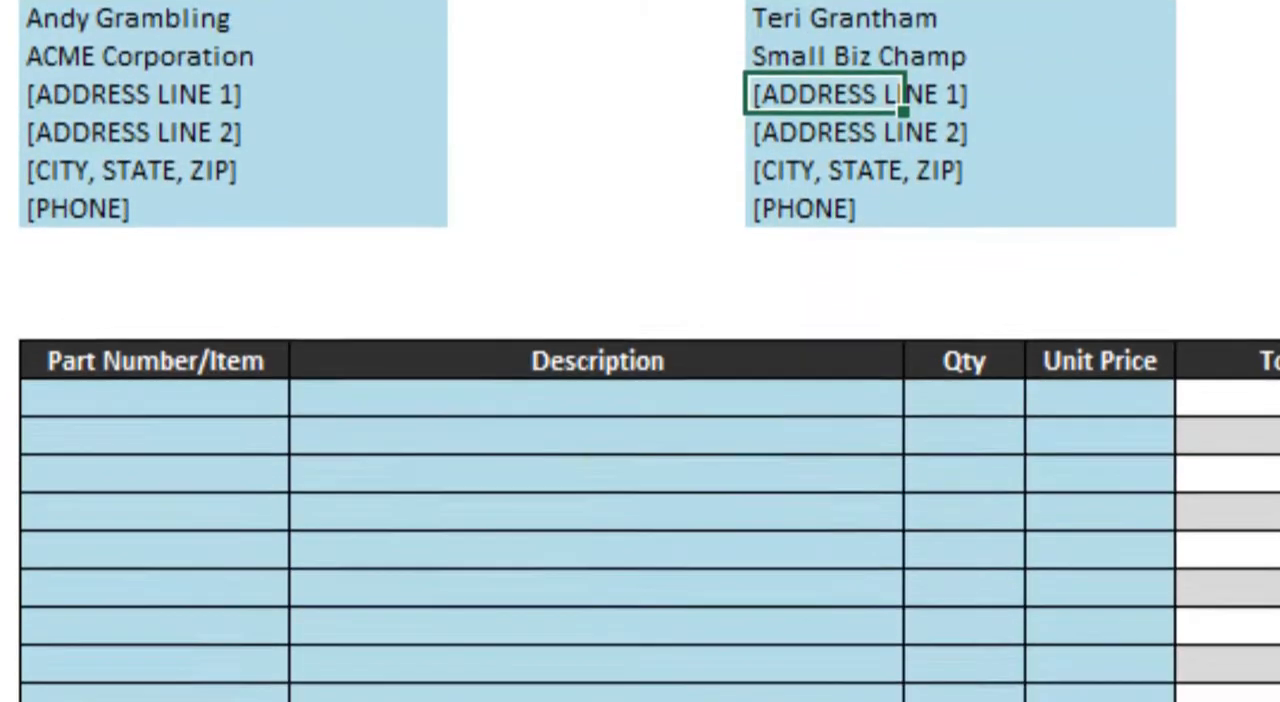
- Enter the part numbers "1tafg" and "hg$300" in the first two rows of the order table
{"action": "left_click", "coordinate": [165, 405]}
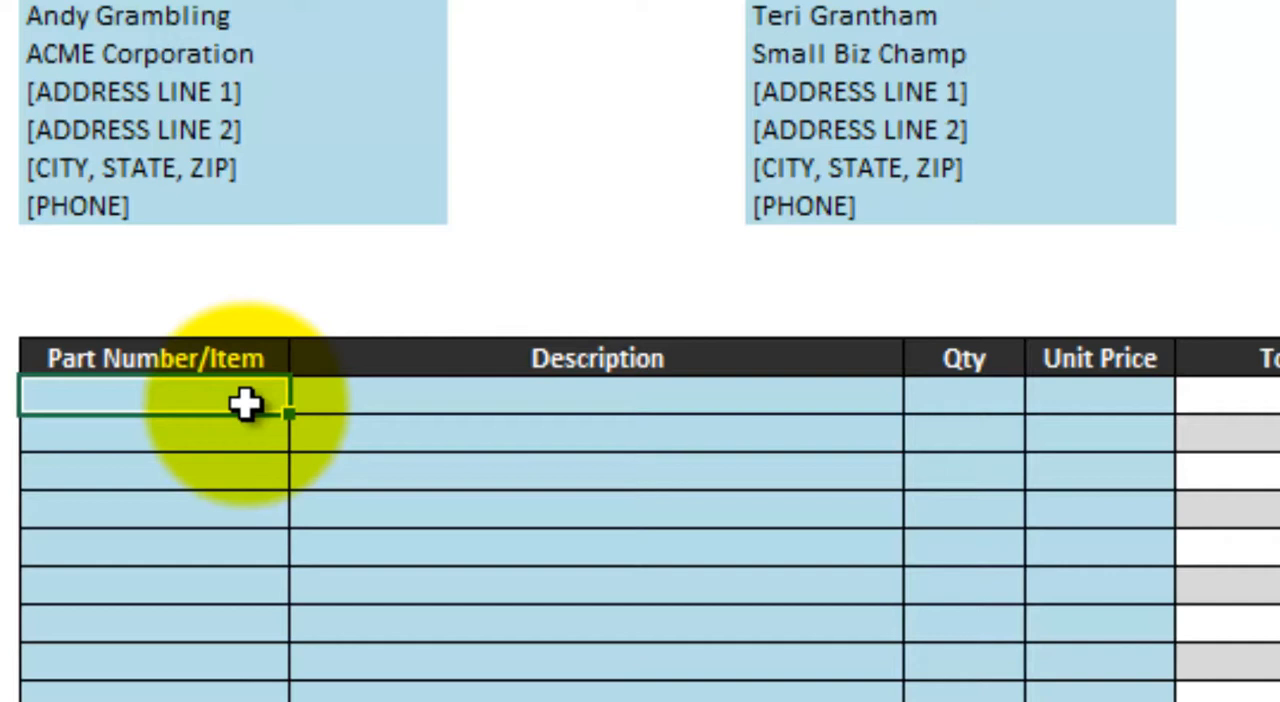
{"action": "type", "text": "1t"}
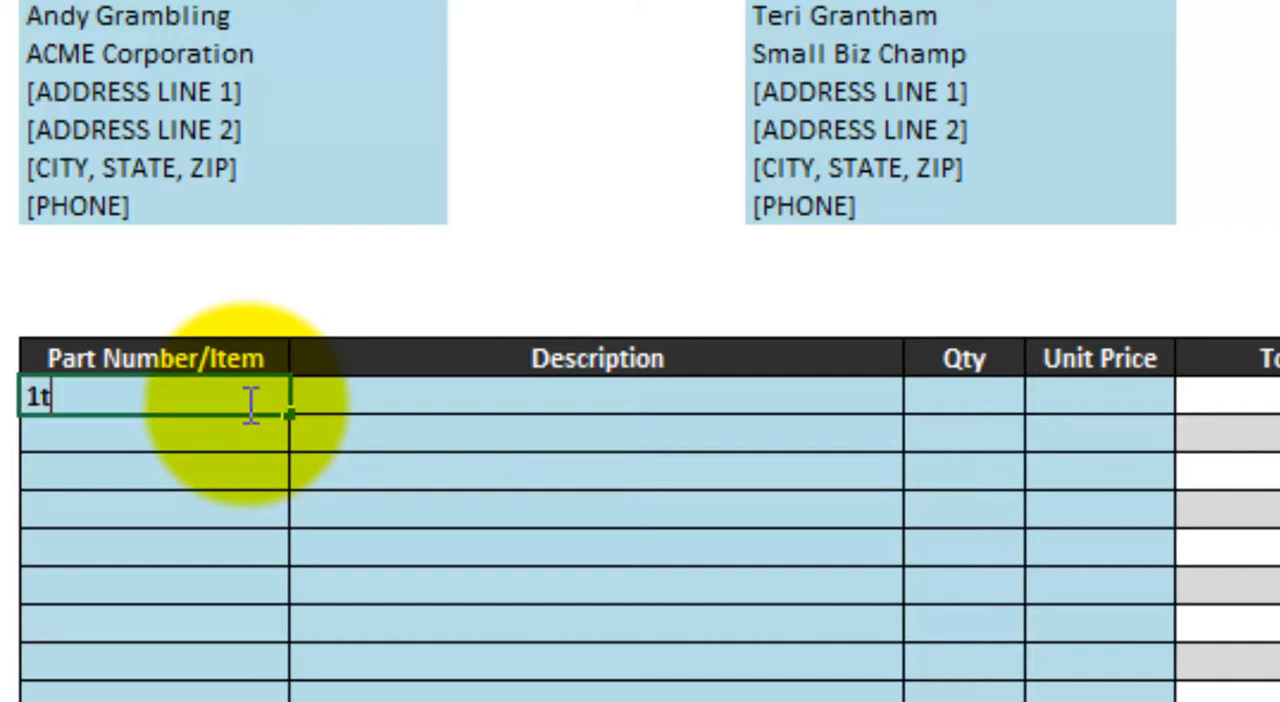
{"action": "type", "text": "afg"}
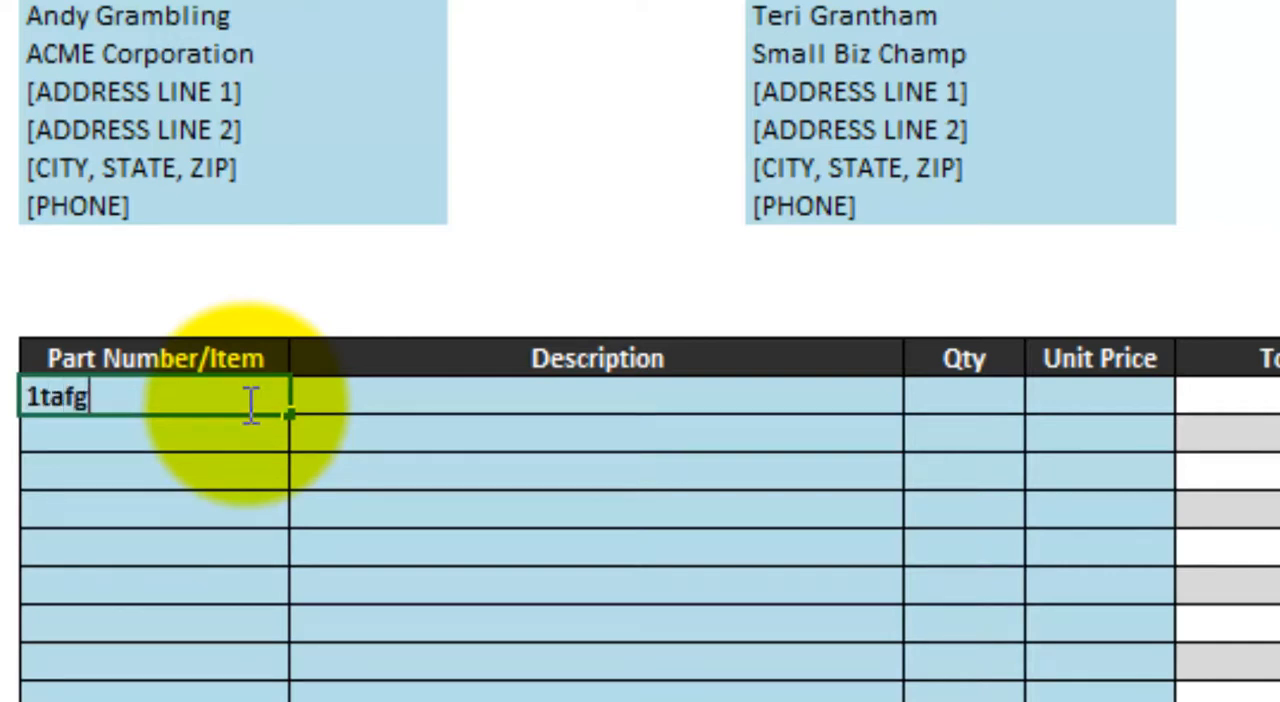
{"action": "key", "text": "Return"}
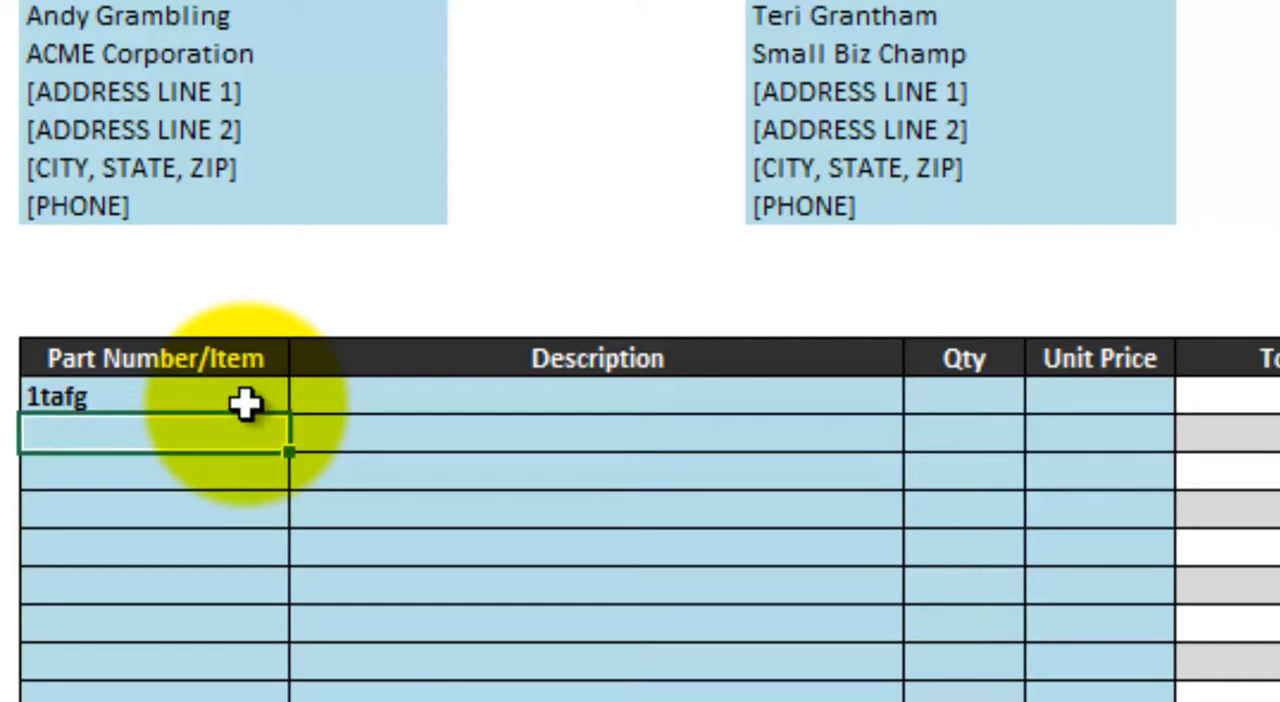
{"action": "type", "text": "h"}
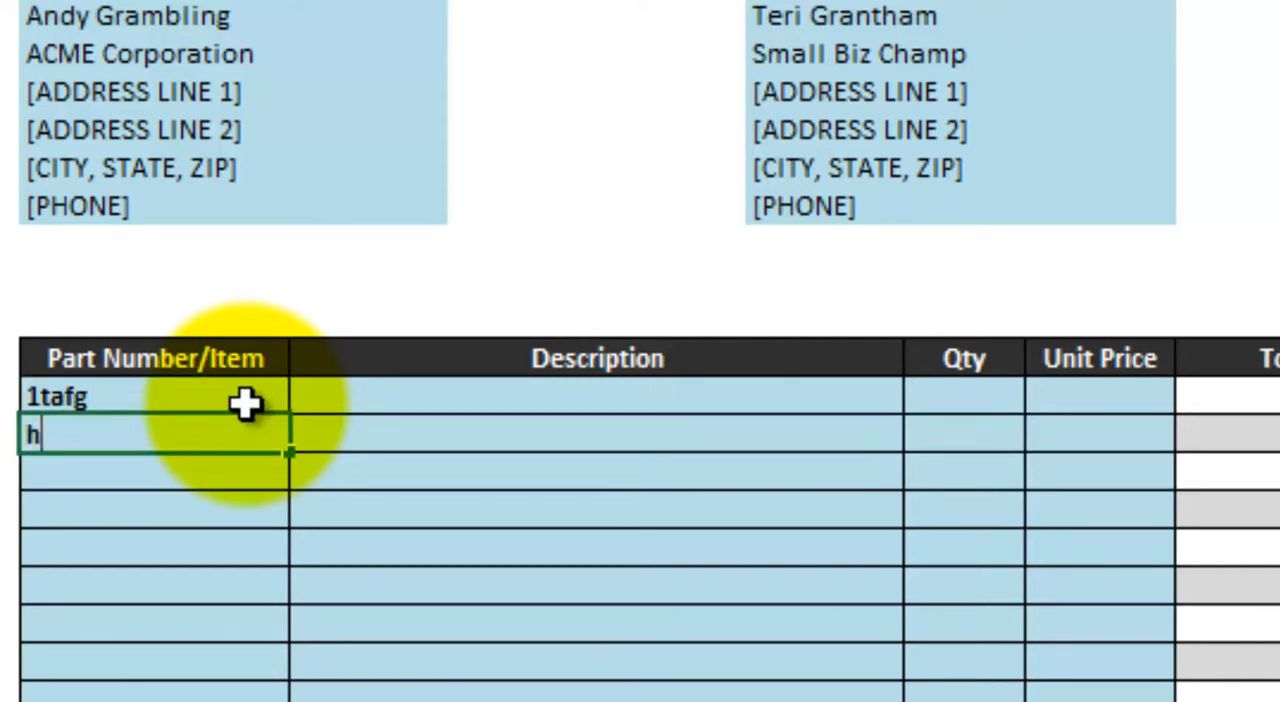
{"action": "type", "text": "g$300"}
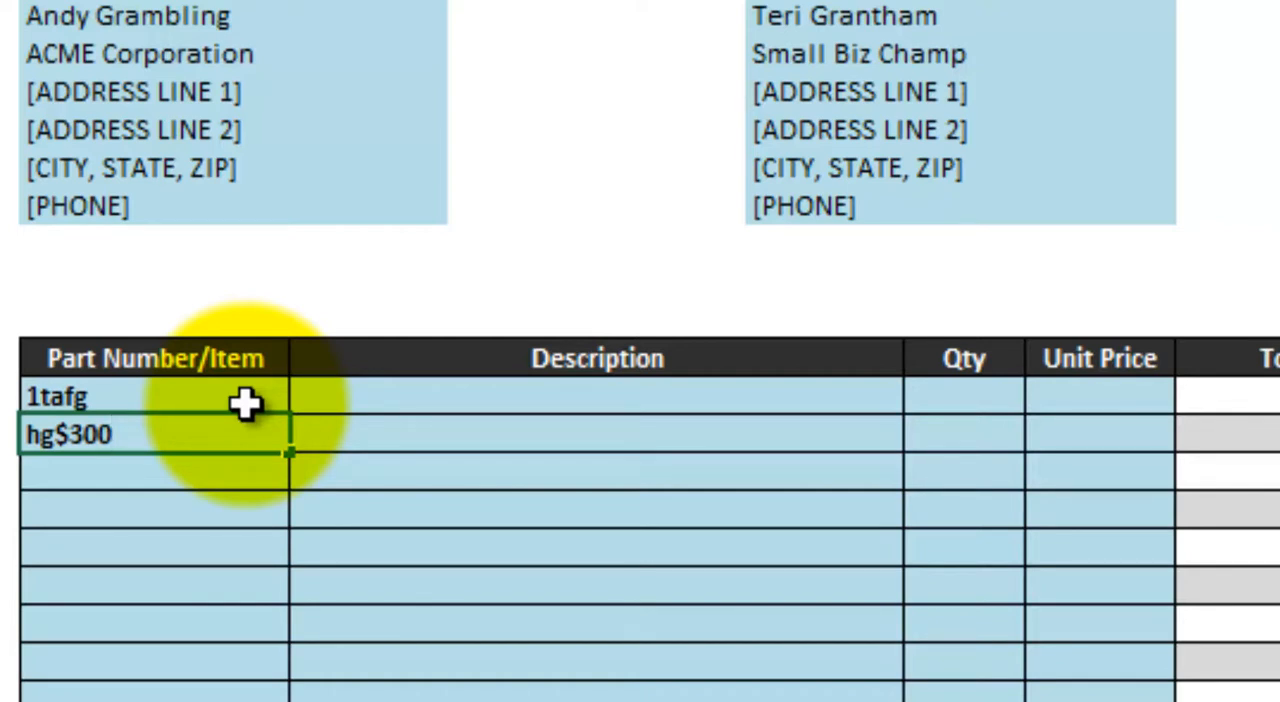
{"action": "key", "text": "Return"}
- Enter "Roofing Shingles" as the description of the first ordered item, 1tafg
{"action": "key", "text": "Up"}
{"action": "key", "text": "Right"}
{"action": "key", "text": "Up"}
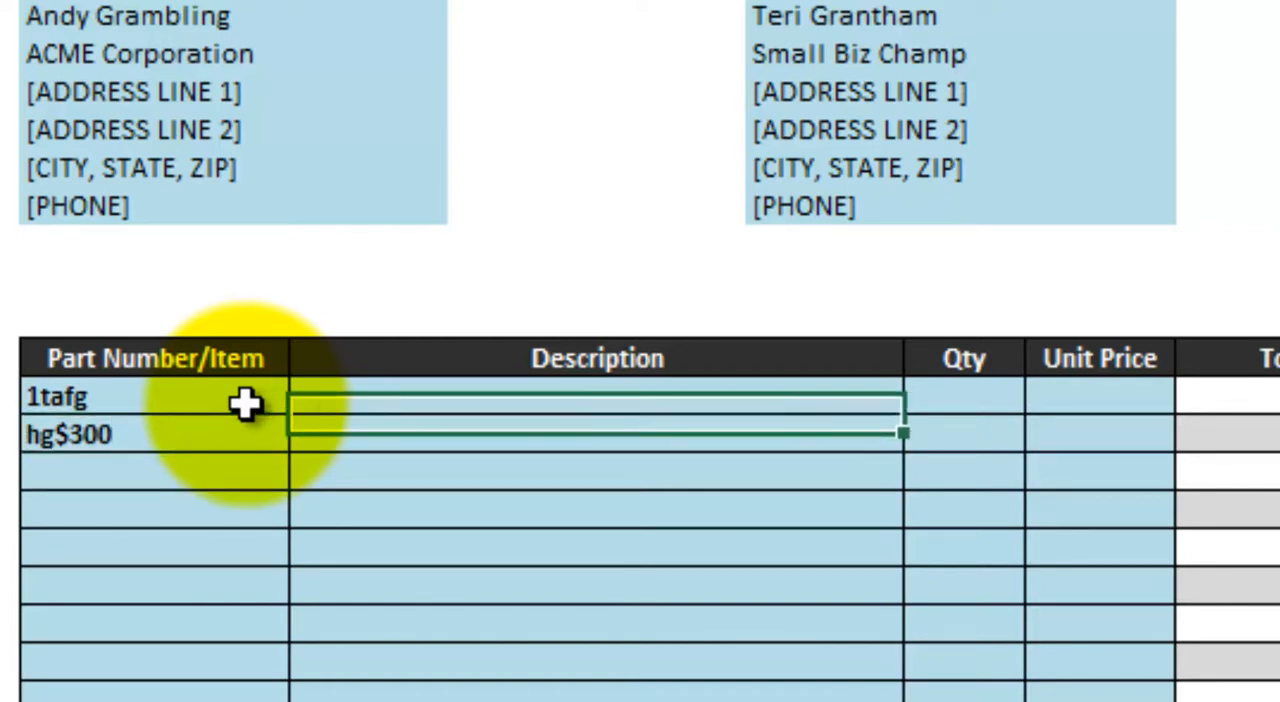
{"action": "type", "text": "Roofing "}
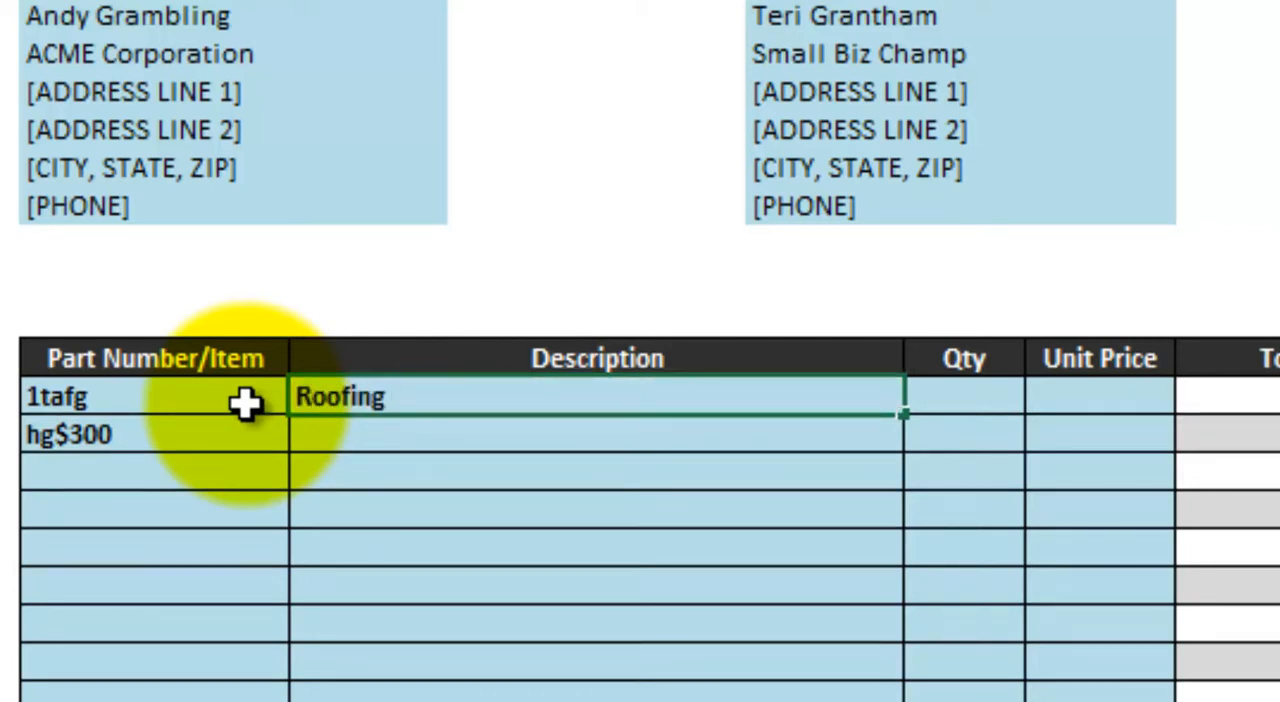
{"action": "type", "text": "Shingles"}
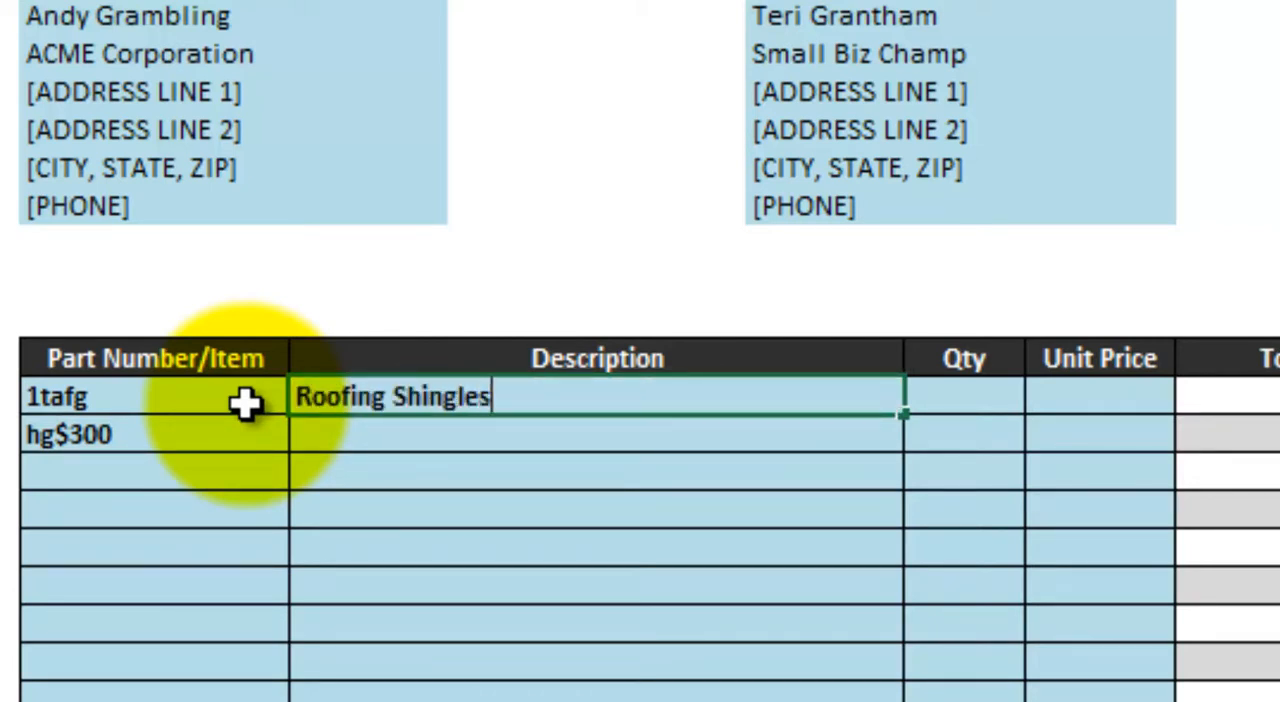
{"action": "key", "text": "Return"}
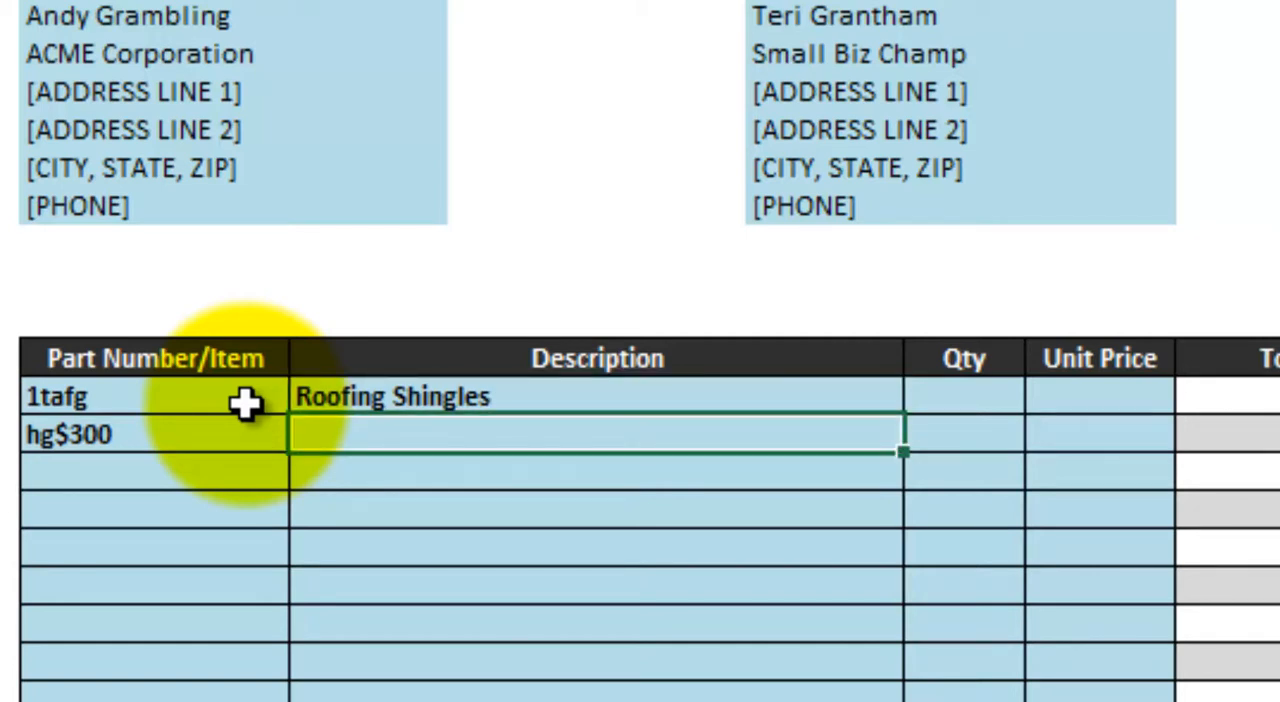
- Enter a quantity of 500 and a unit price of 75 for the Roofing Shingles
{"action": "key", "text": "Up"}
{"action": "key", "text": "Right"}
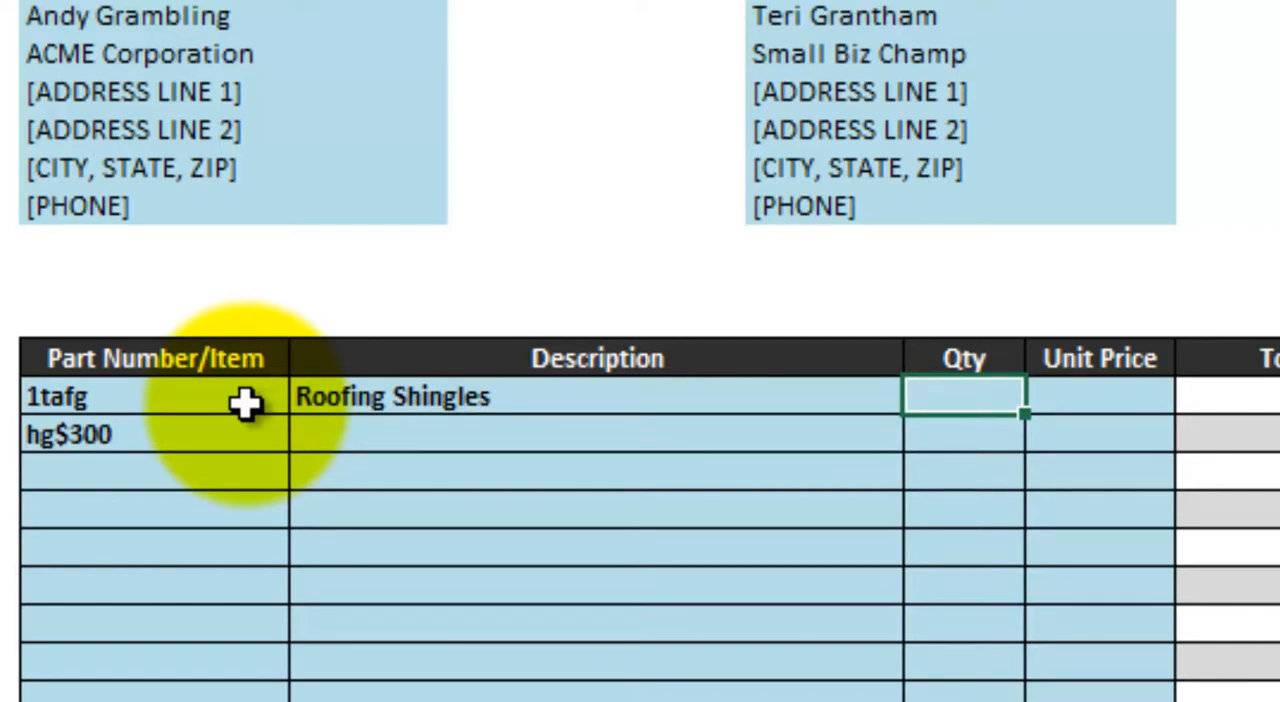
{"action": "type", "text": "500"}
{"action": "key", "text": "Return"}
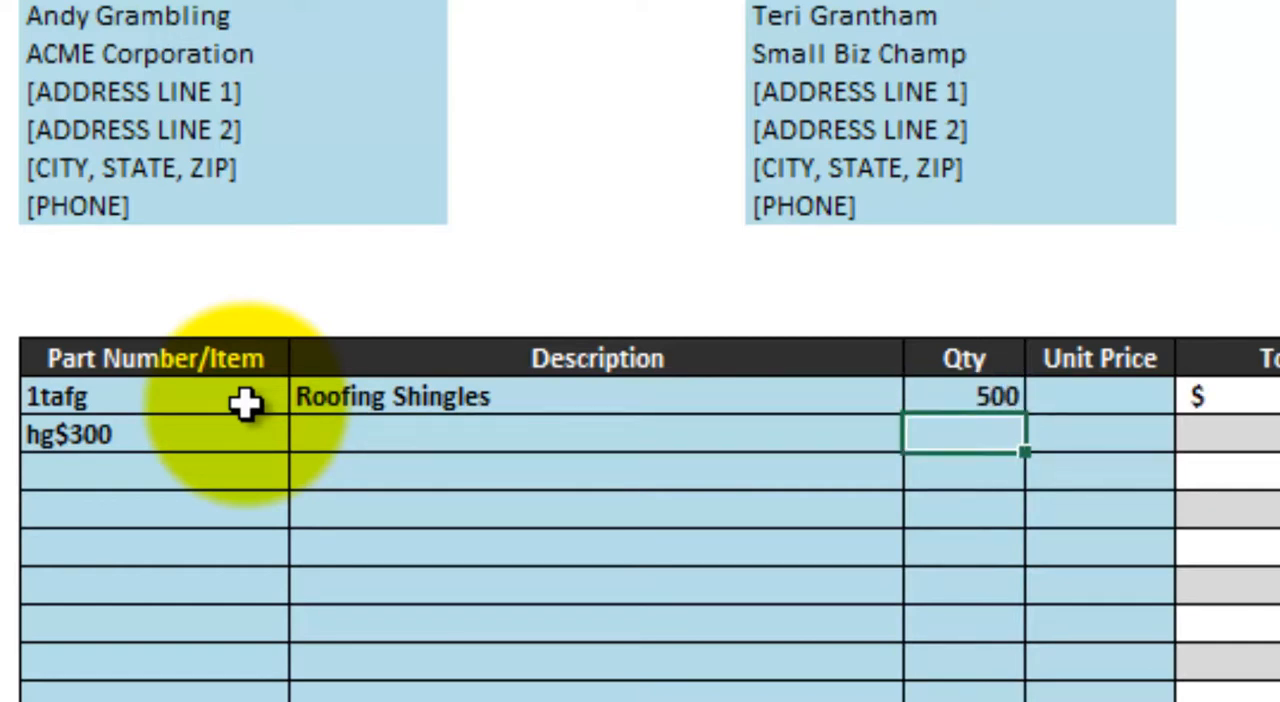
{"action": "key", "text": "Up"}
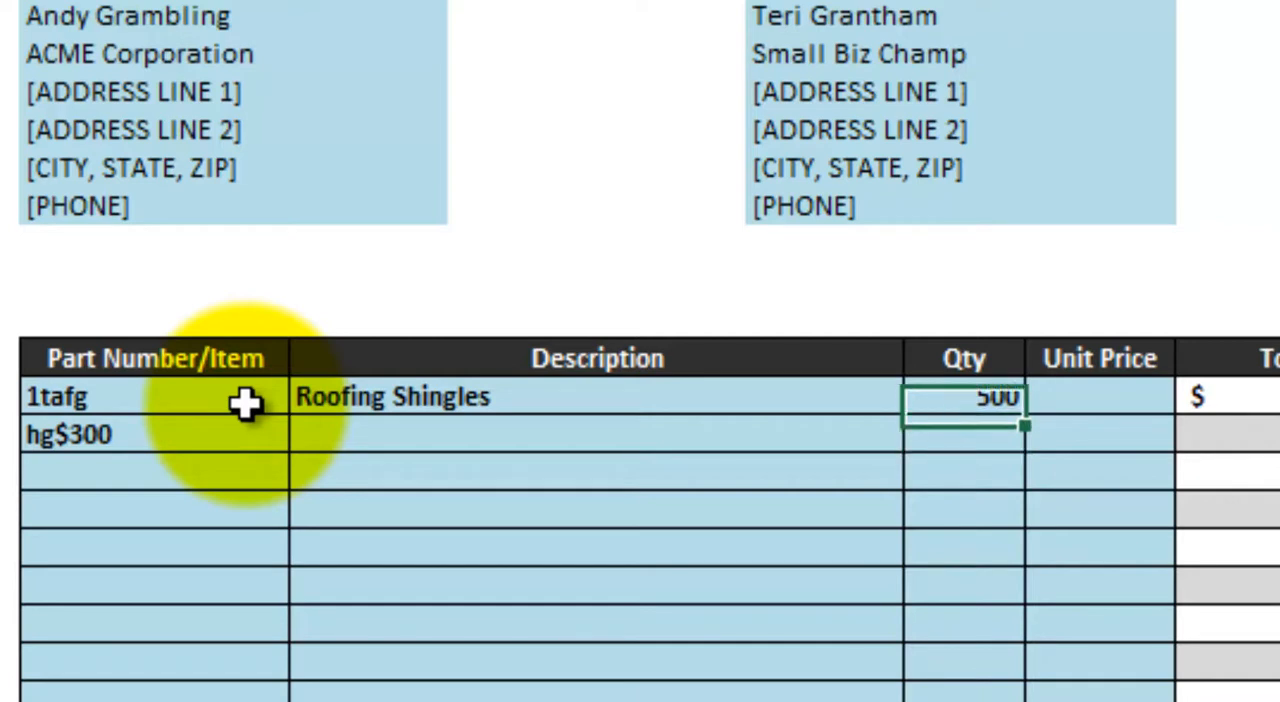
{"action": "key", "text": "Right"}
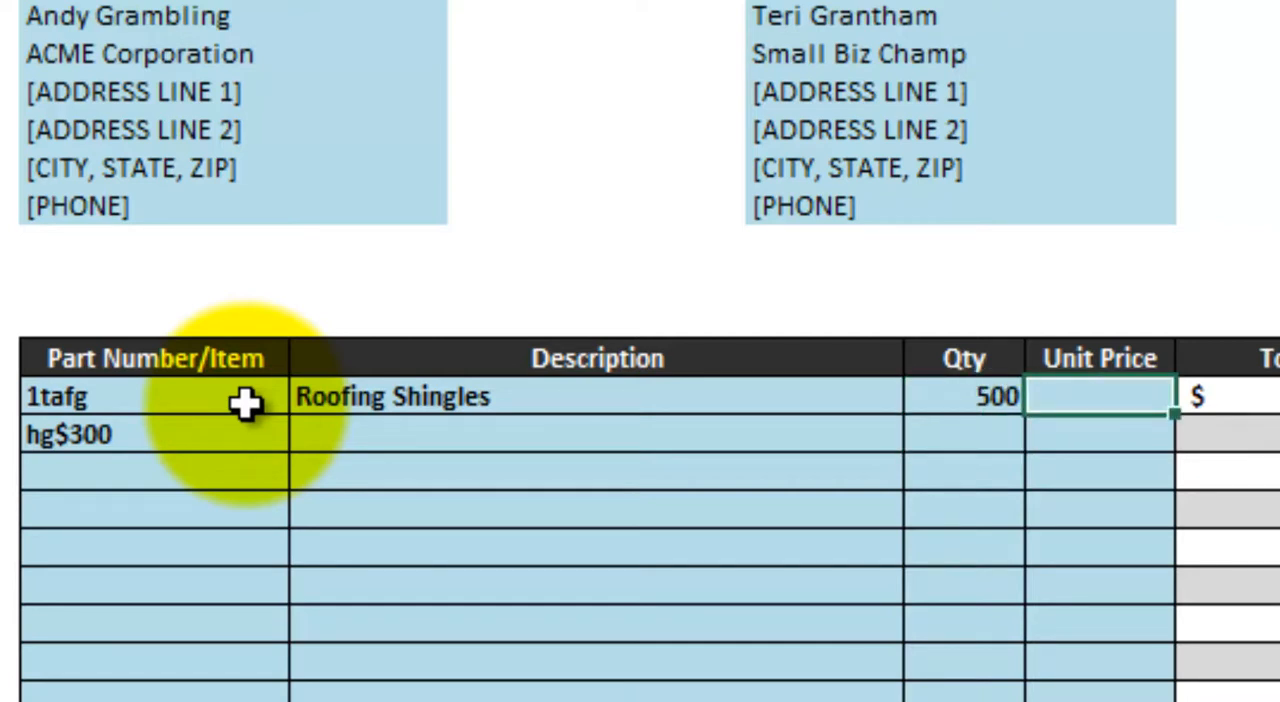
{"action": "type", "text": "75"}
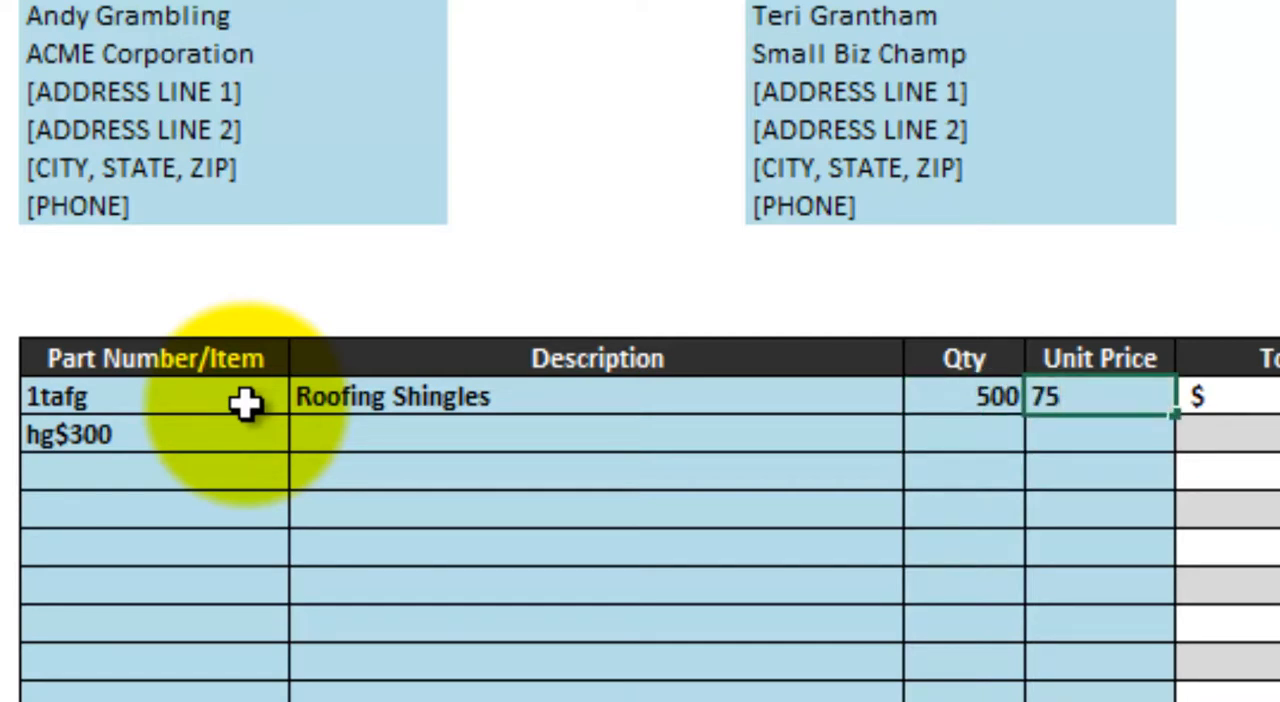
{"action": "key", "text": "Tab"}
- Correct the Roofing Shingles quantity to 50
{"action": "key", "text": "Left"}
{"action": "key", "text": "Left"}
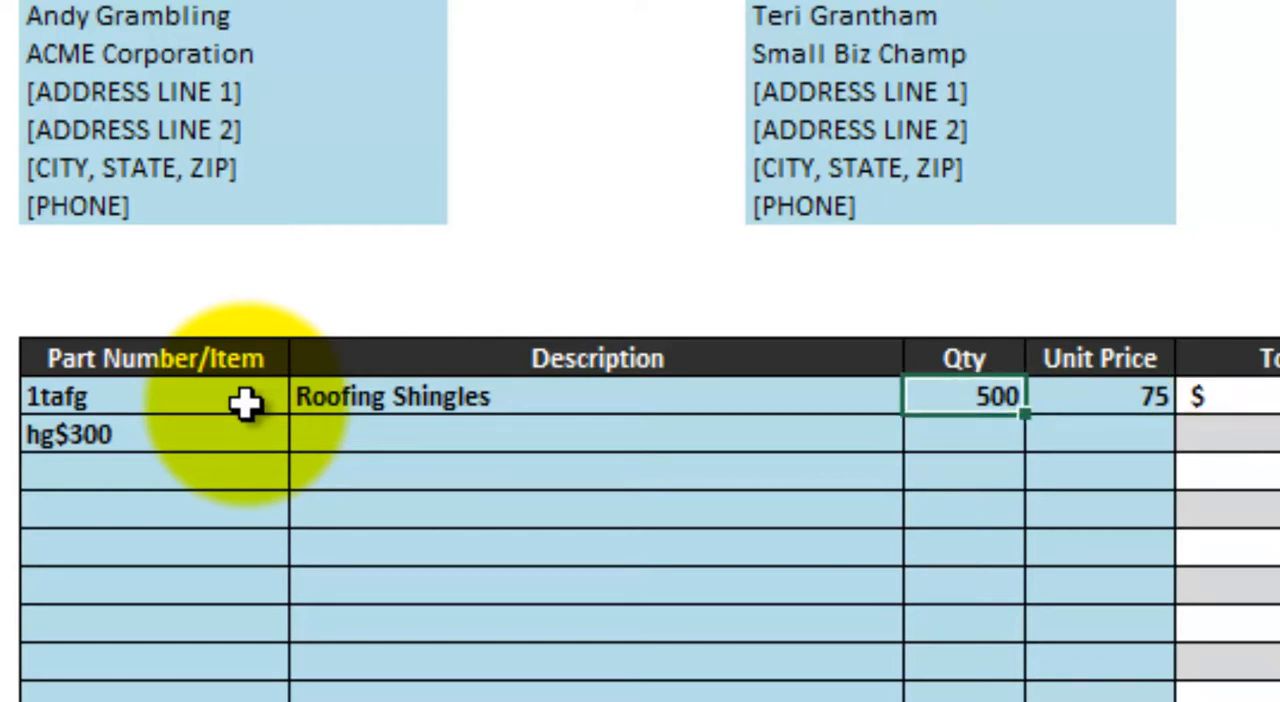
{"action": "key", "text": "F2"}
{"action": "key", "text": "BackSpace"}
{"action": "key", "text": "Return"}
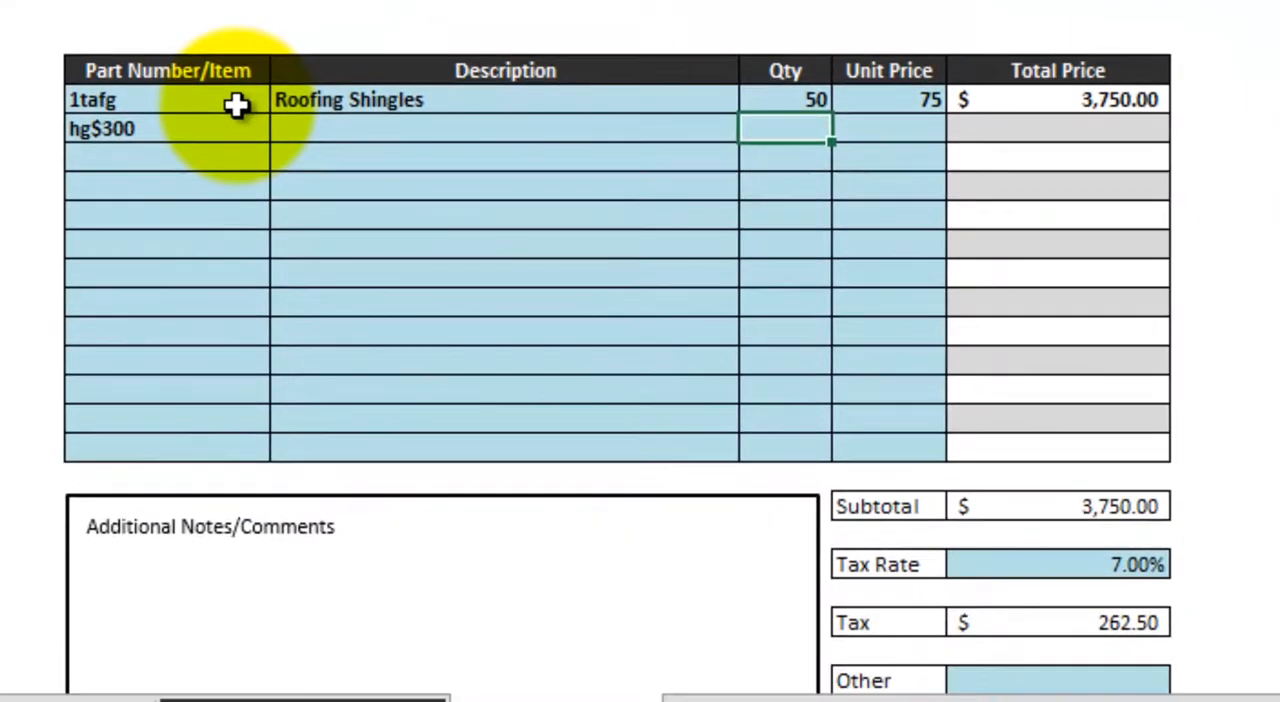
- Enter "Roofing Nails" as the description of the second ordered item, hg$300
{"action": "key", "text": "Left"}
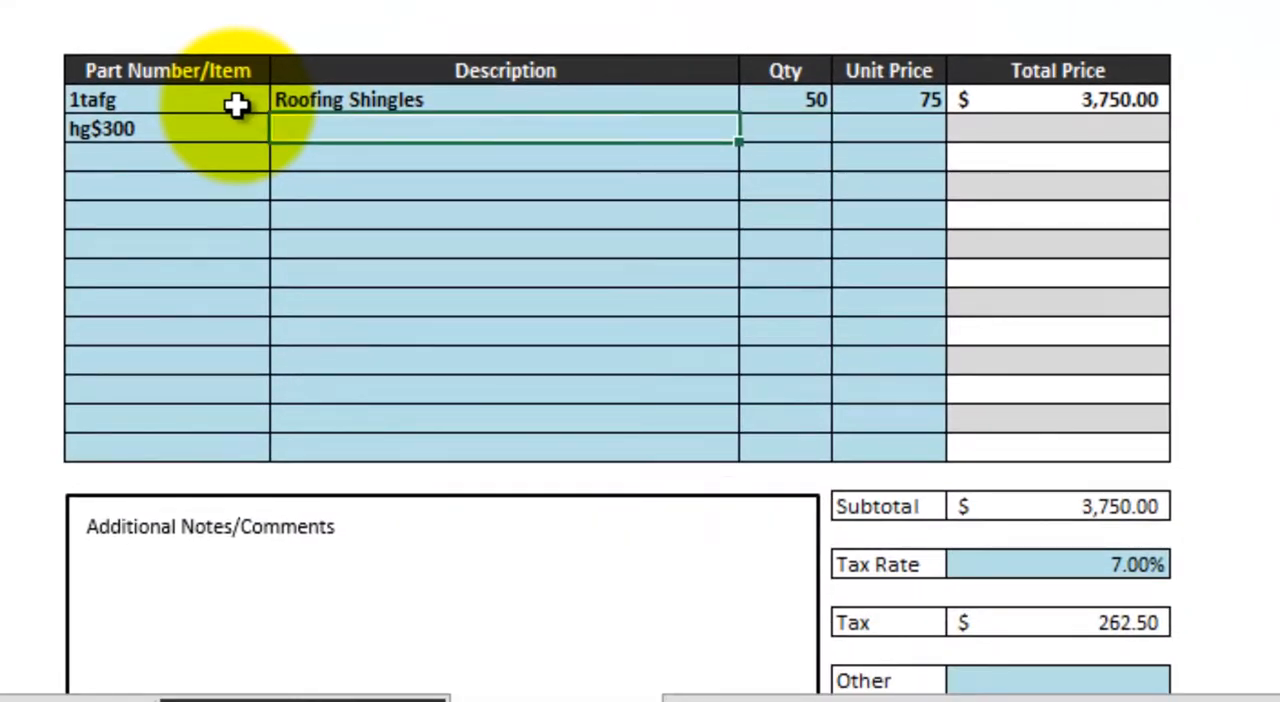
{"action": "type", "text": "Roofing "}
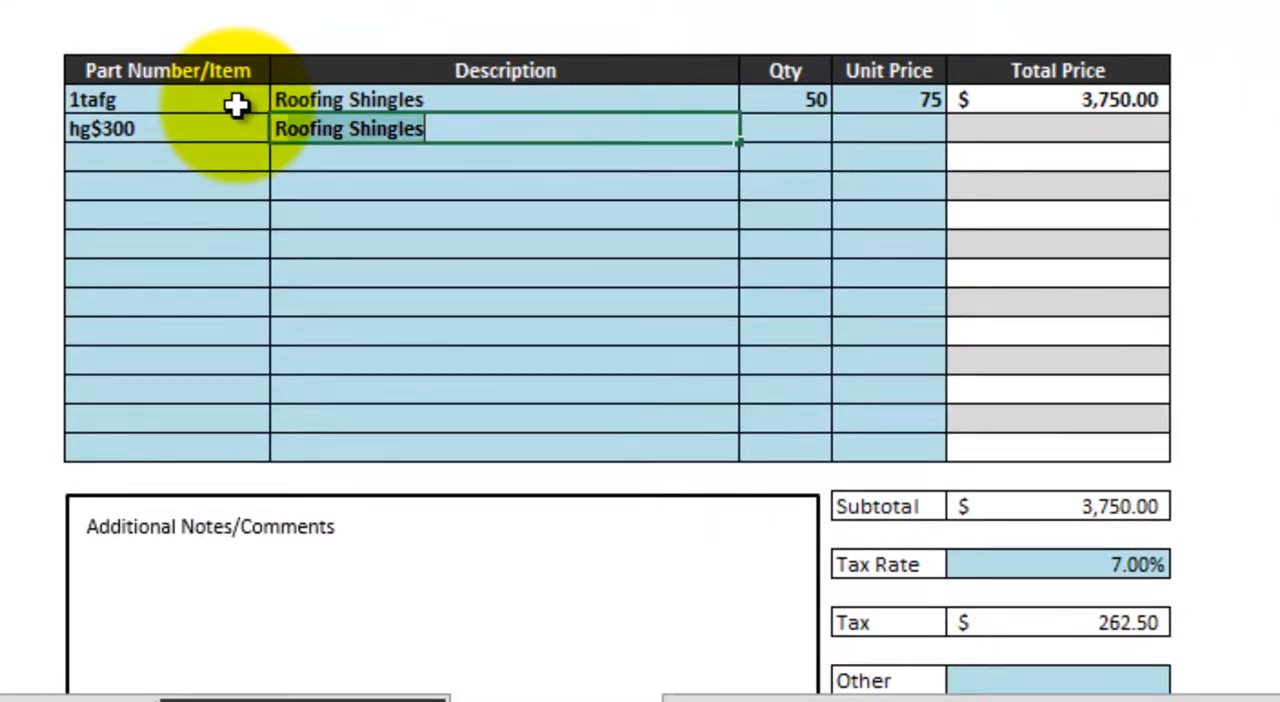
{"action": "type", "text": "Nails"}
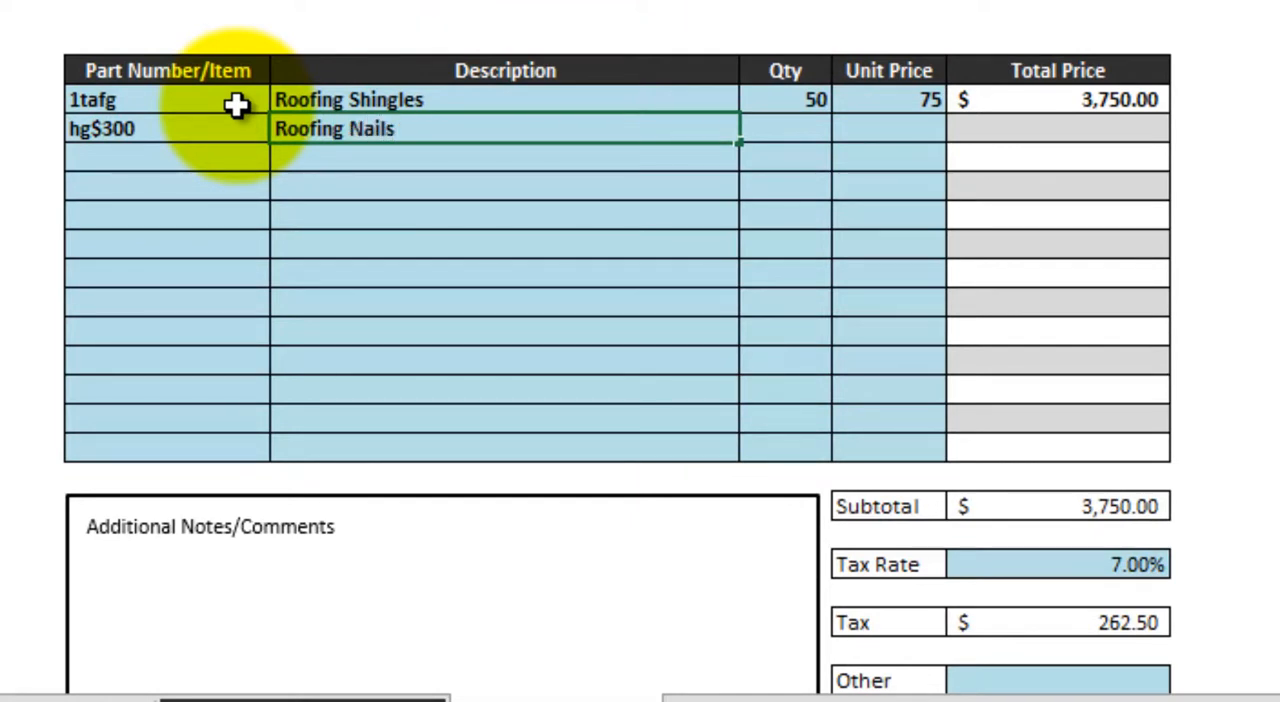
{"action": "key", "text": "Tab"}
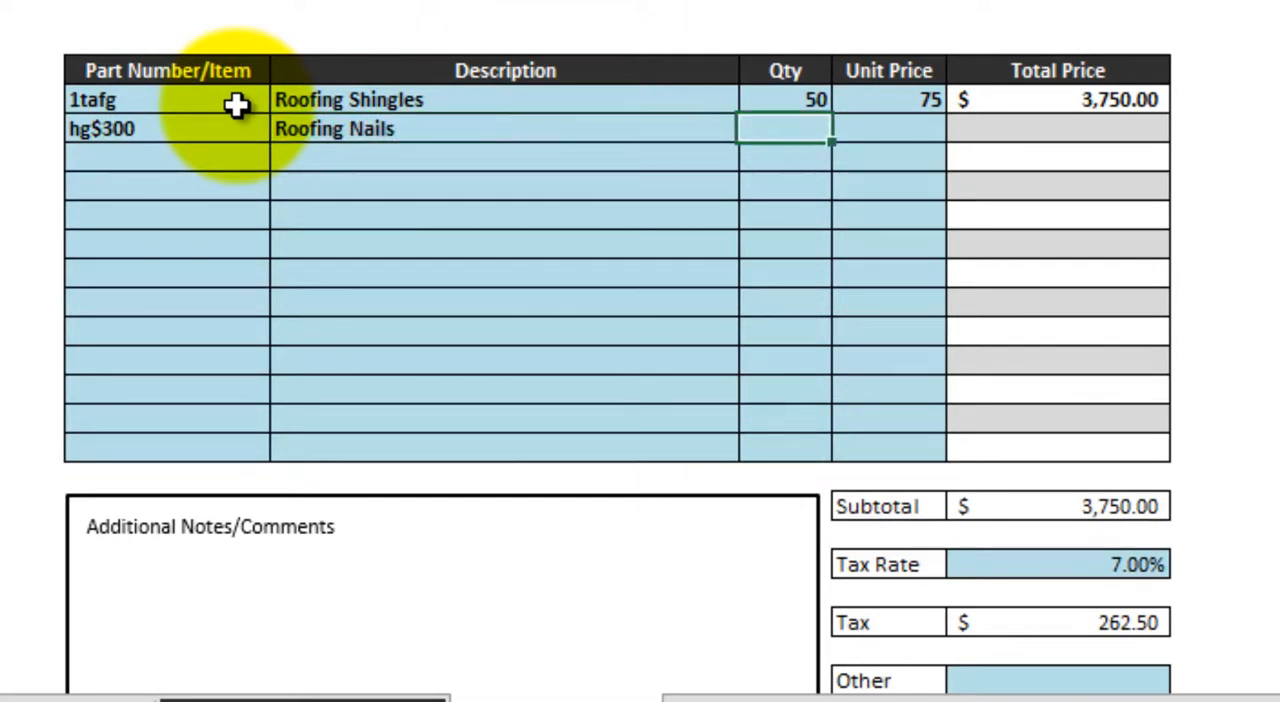
- Enter a quantity of 50 and a unit price of 2 for the Roofing Nails
{"action": "type", "text": "50"}
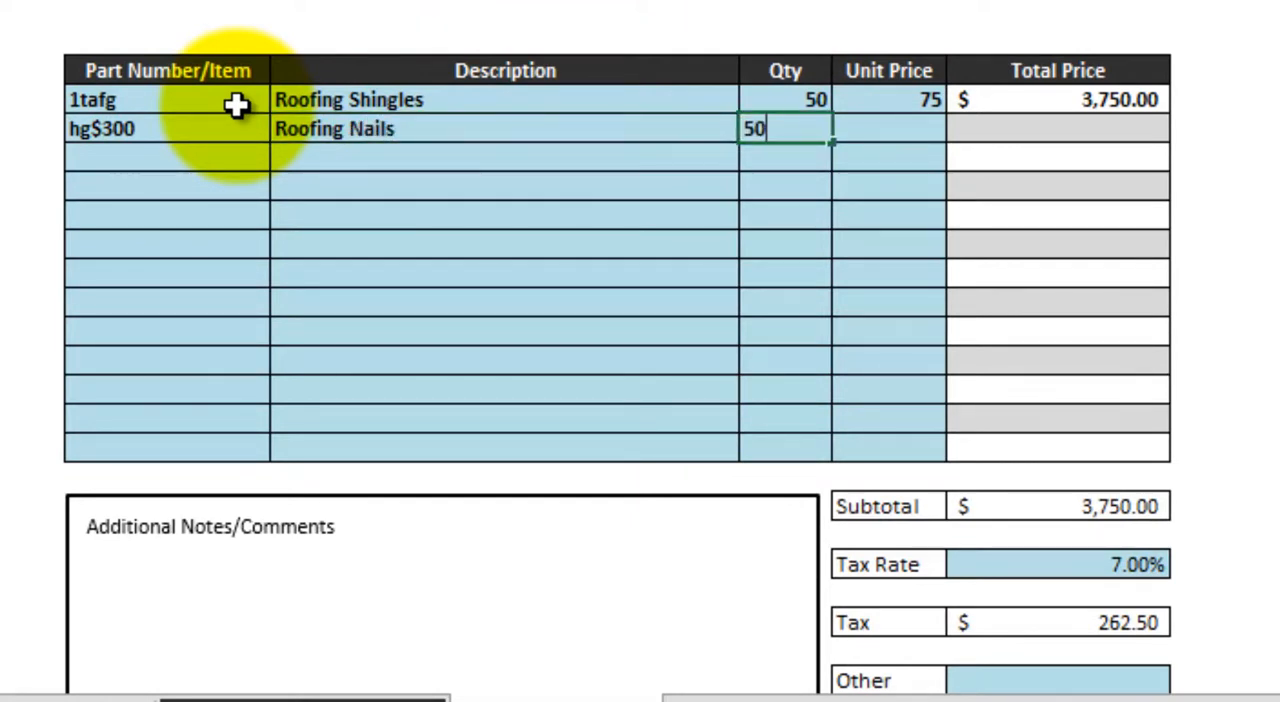
{"action": "key", "text": "Tab"}
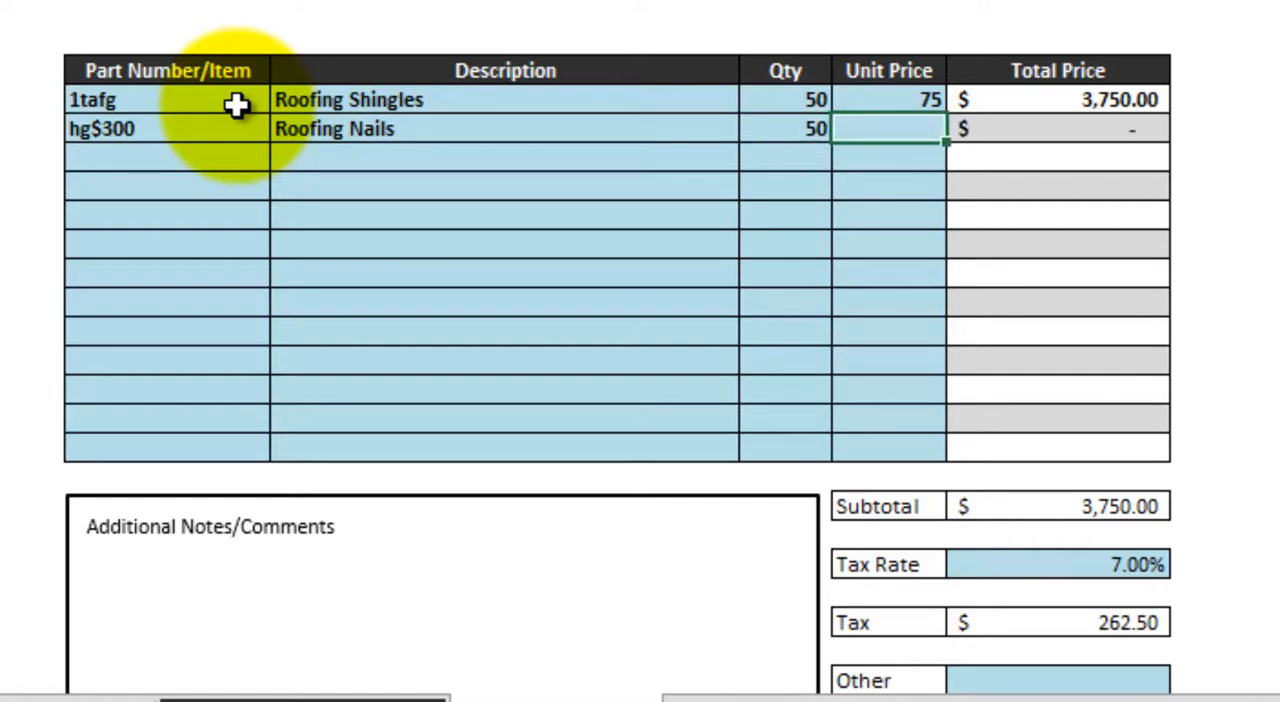
{"action": "type", "text": "2"}
{"action": "key", "text": "Return"}
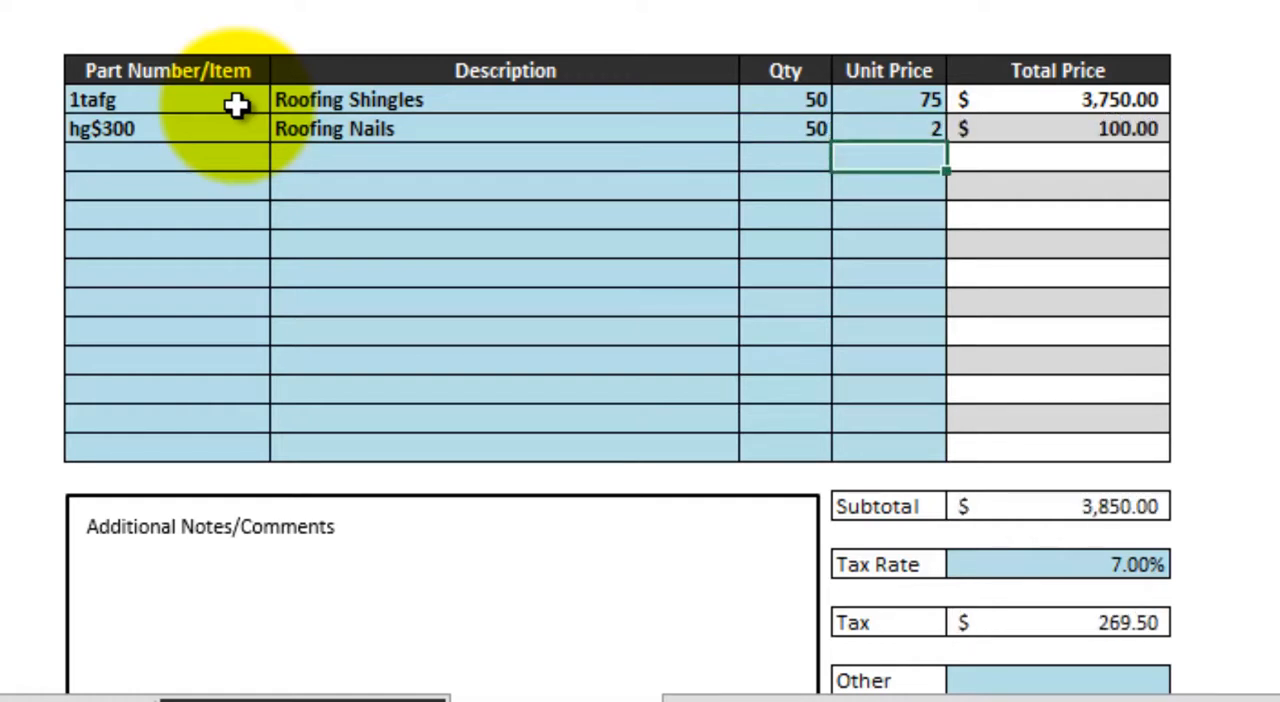
- Set the Tax Rate below the order table's subtotal to 8.25%
{"action": "key", "text": "Down"}
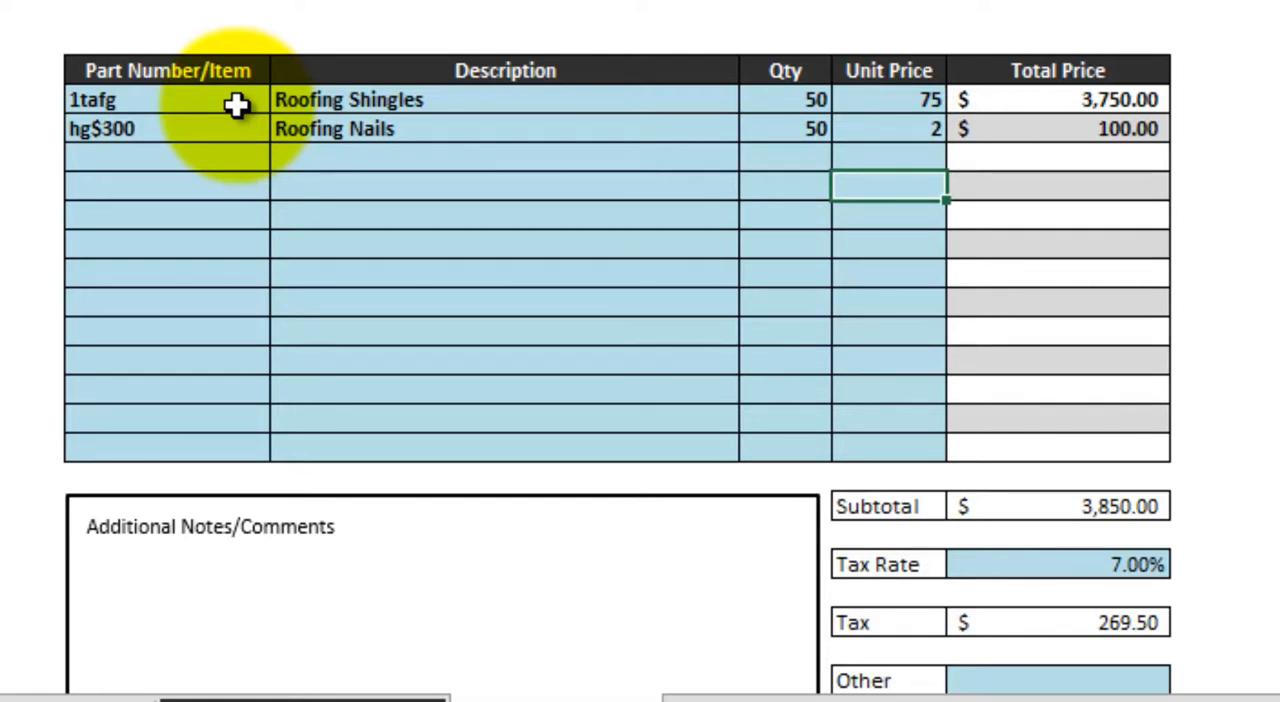
{"action": "key", "text": "Down"}
{"action": "key", "text": "Down"}
{"action": "key", "text": "Down"}
{"action": "key", "text": "Down"}
{"action": "key", "text": "Down"}
{"action": "key", "text": "Down"}
{"action": "key", "text": "Down"}
{"action": "key", "text": "Down"}
{"action": "key", "text": "Down"}
{"action": "key", "text": "Down"}
{"action": "key", "text": "Down"}
{"action": "key", "text": "Down"}
{"action": "key", "text": "Down"}
{"action": "key", "text": "Down"}
{"action": "key", "text": "Down"}
{"action": "key", "text": "Down"}
{"action": "key", "text": "Down"}
{"action": "key", "text": "Down"}
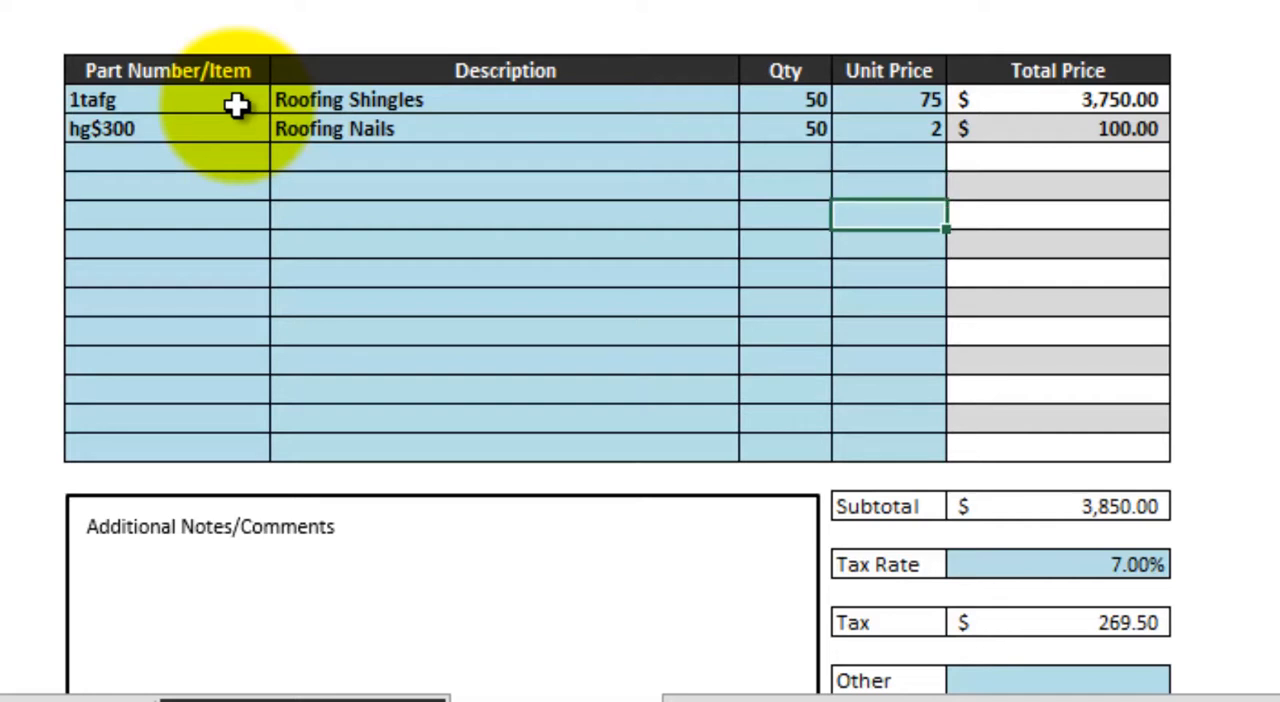
{"action": "key", "text": "Up"}
{"action": "key", "text": "Up"}
{"action": "key", "text": "Up"}
{"action": "key", "text": "Up"}
{"action": "key", "text": "Up"}
{"action": "key", "text": "Up"}
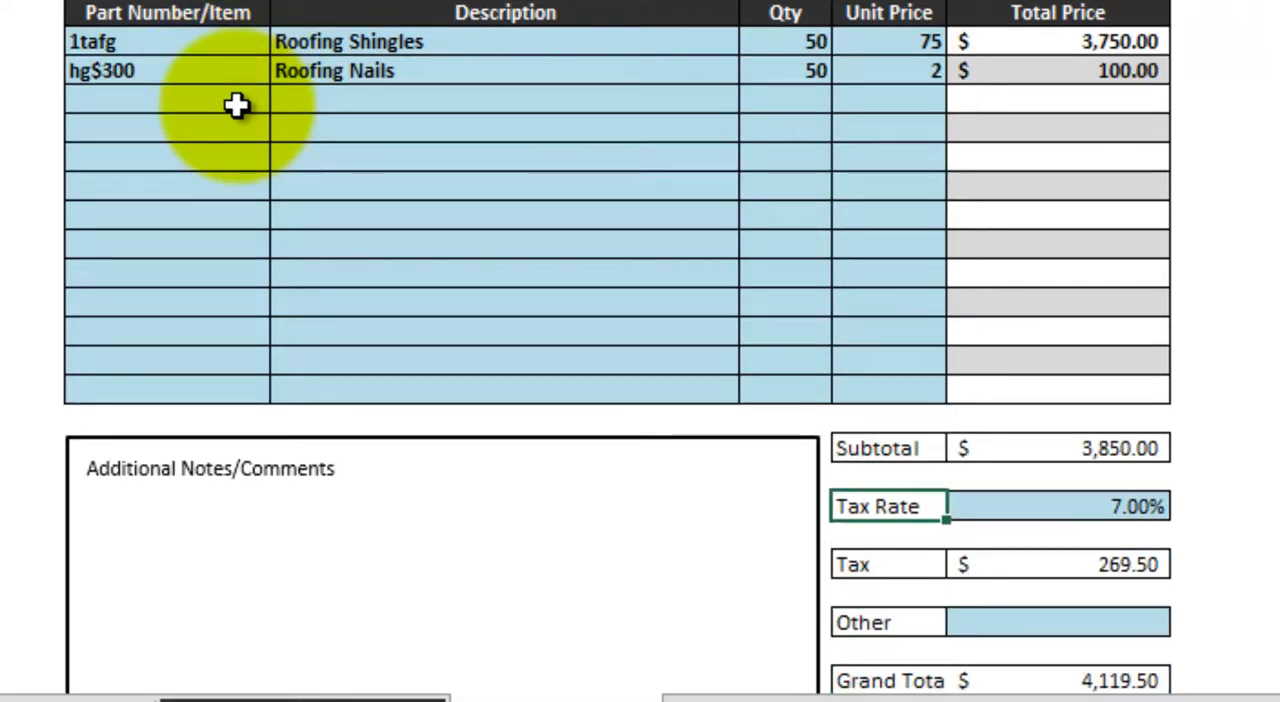
{"action": "key", "text": "Down"}
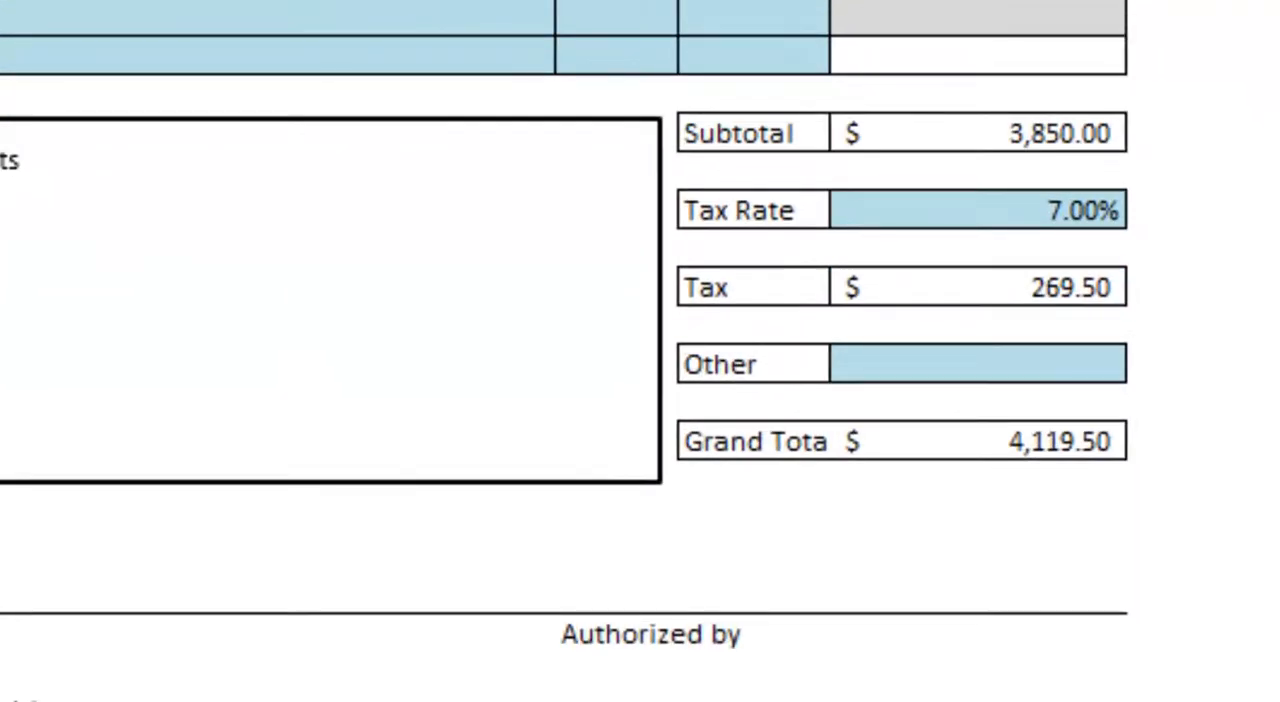
{"action": "key", "text": "Up"}
{"action": "key", "text": "Up"}
{"action": "key", "text": "Up"}
{"action": "key", "text": "Up"}
{"action": "key", "text": "Up"}
{"action": "key", "text": "Up"}
{"action": "key", "text": "Up"}
{"action": "key", "text": "Up"}
{"action": "key", "text": "Up"}
{"action": "key", "text": "Up"}
{"action": "key", "text": "Up"}
{"action": "key", "text": "Up"}
{"action": "key", "text": "Up"}
{"action": "key", "text": "Up"}
{"action": "key", "text": "Up"}
{"action": "key", "text": "Up"}
{"action": "key", "text": "Up"}
{"action": "key", "text": "Down"}
{"action": "key", "text": "Down"}
{"action": "key", "text": "Down"}
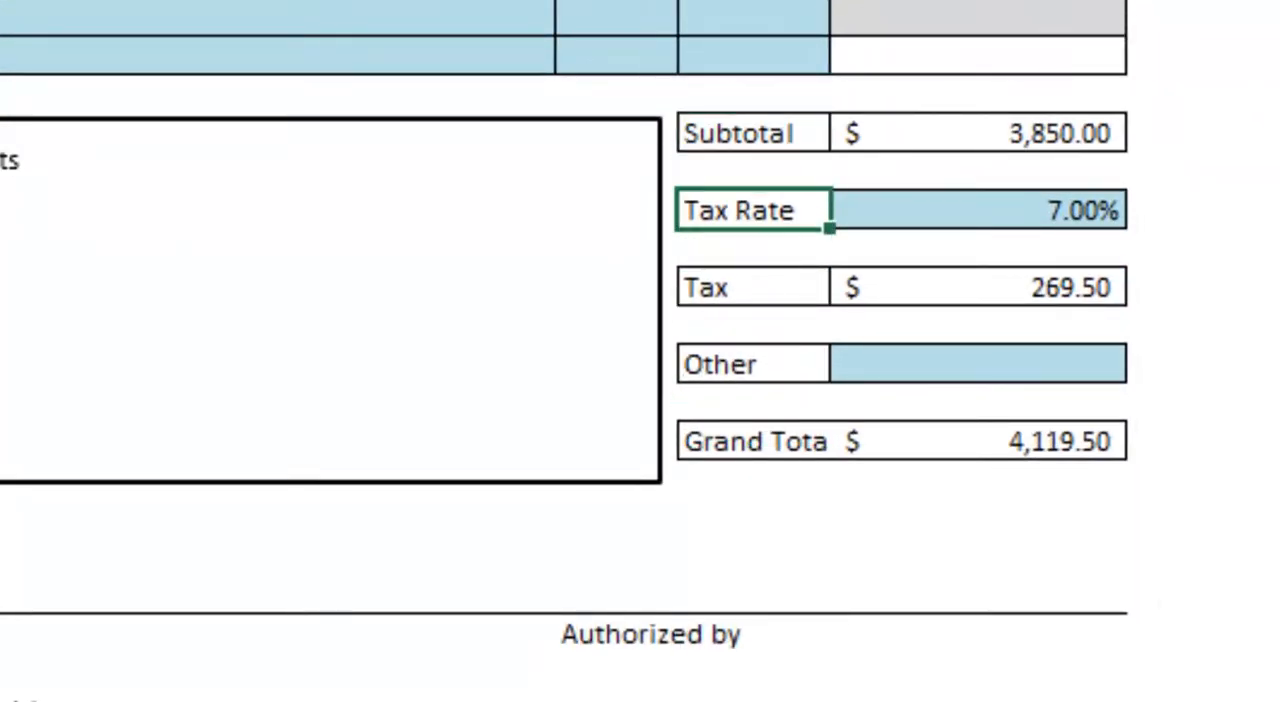
{"action": "key", "text": "Right"}
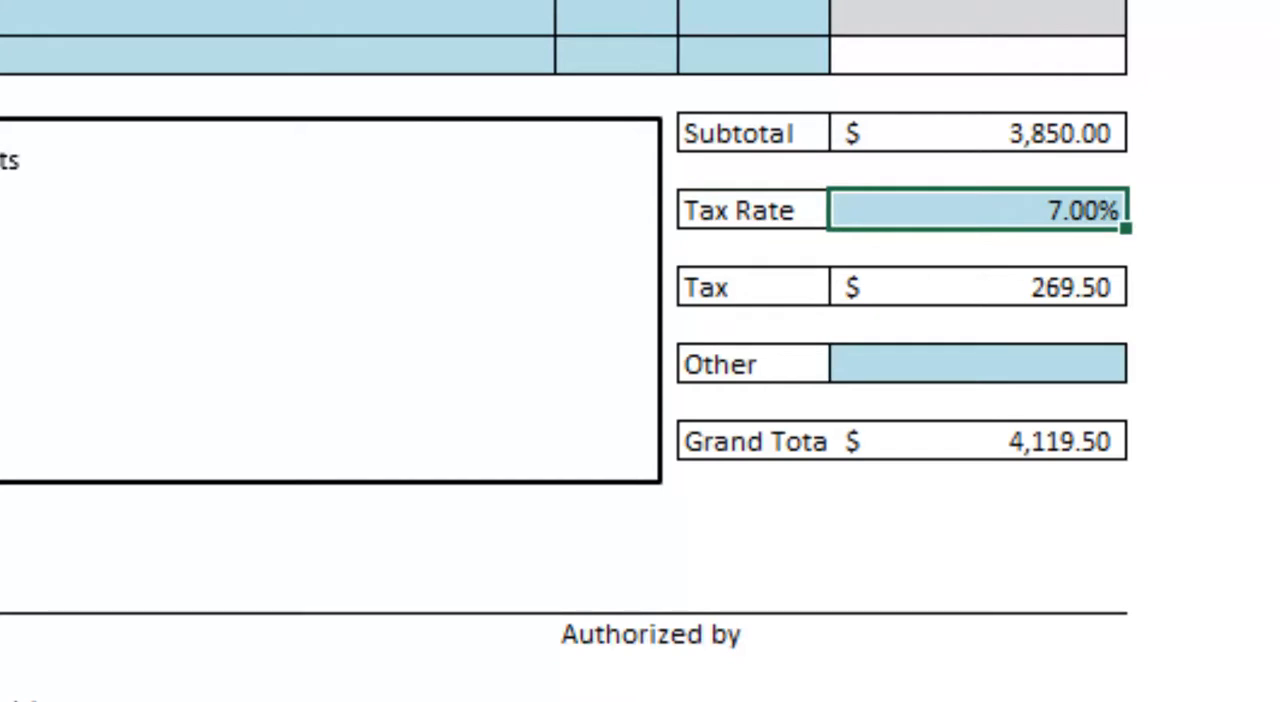
{"action": "type", "text": "8.25"}
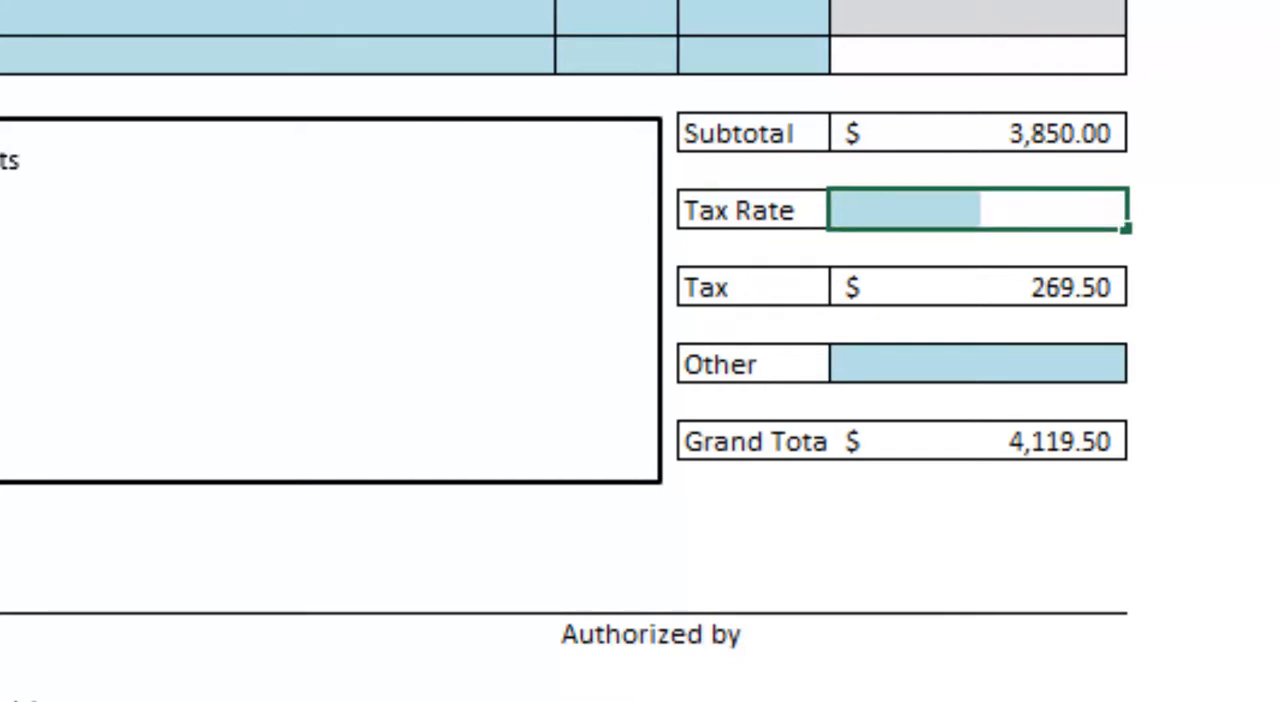
{"action": "key", "text": "Return"}
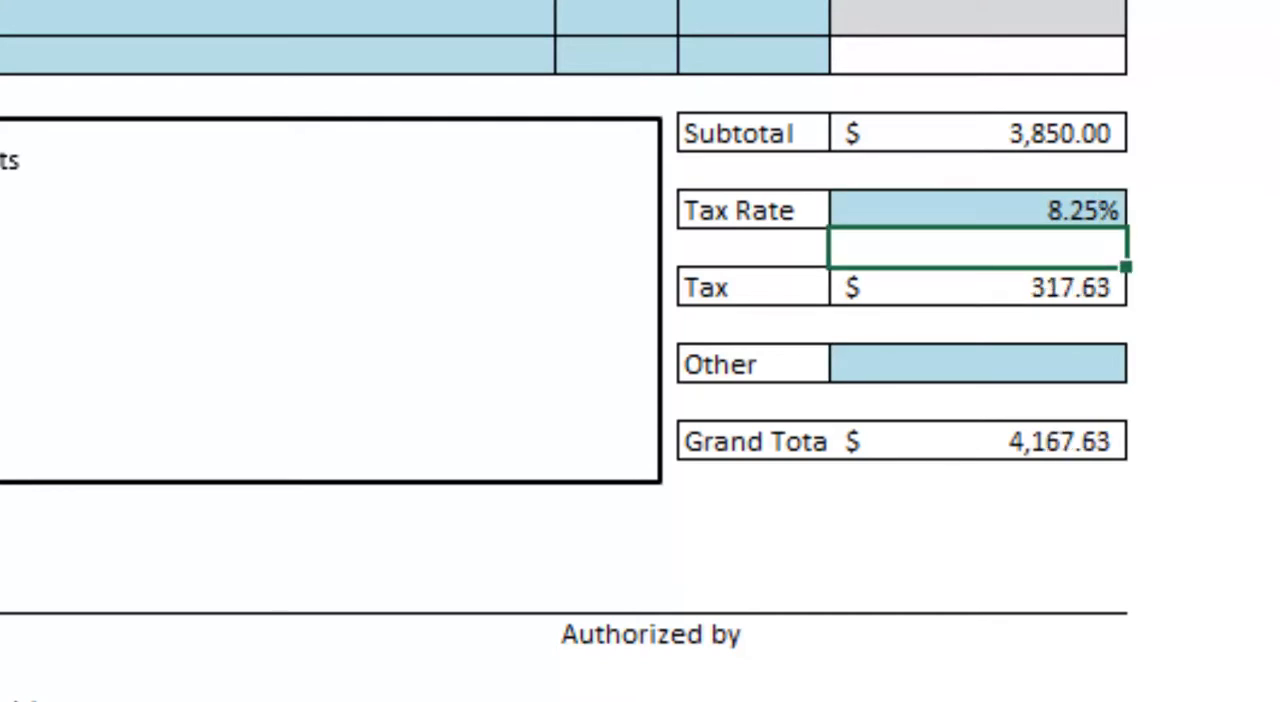
- Enter 150 as the Other charge above the grand total and reselect that amount's cell
{"action": "key", "text": "Down"}
{"action": "key", "text": "Down"}
{"action": "key", "text": "Down"}
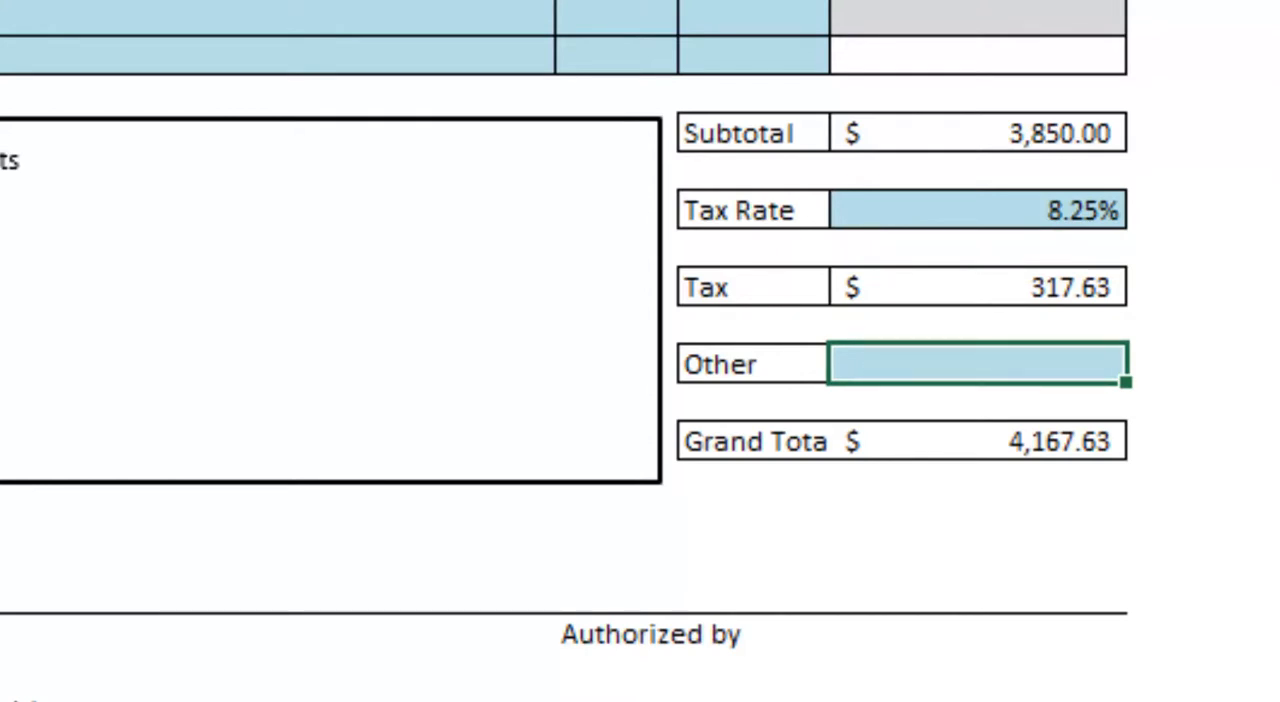
{"action": "type", "text": "150"}
{"action": "key", "text": "Return"}
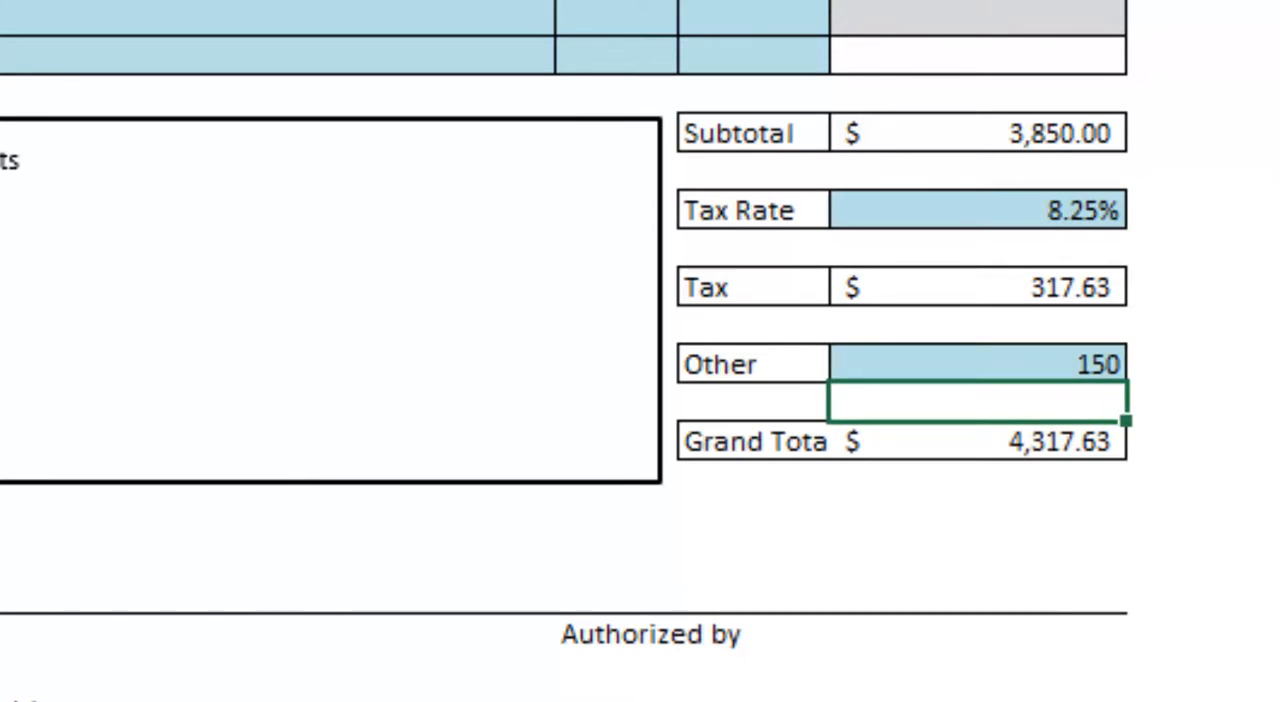
{"action": "left_click", "coordinate": [978, 364]}
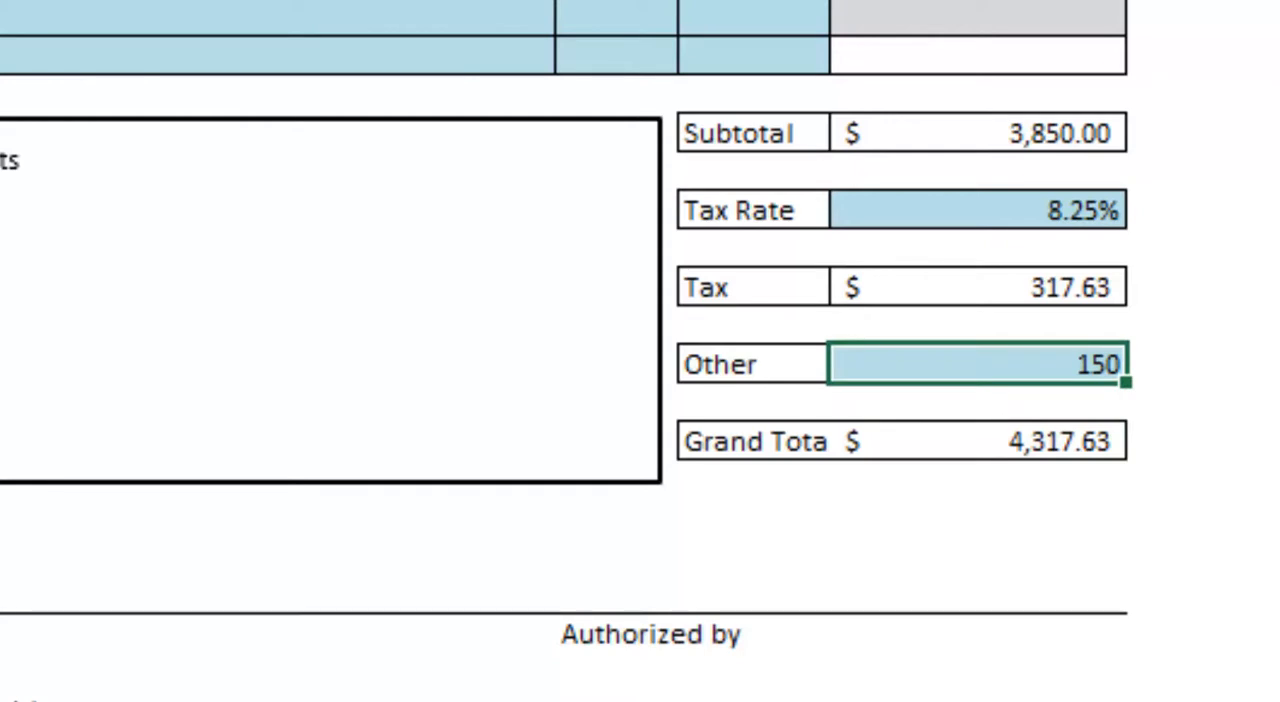
- Clear the Other charge amount above the grand total
{"action": "key", "text": "Delete"}
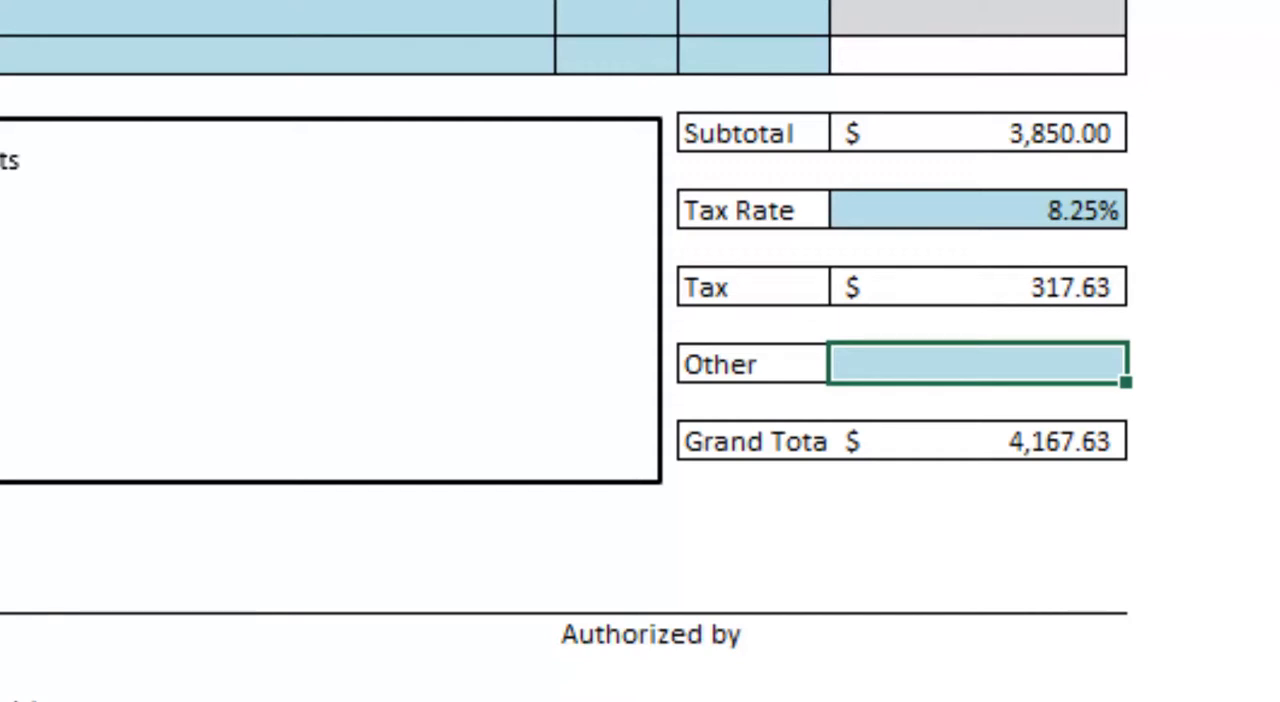
{"action": "key", "text": "Down"}
{"action": "key", "text": "Down"}
{"action": "key", "text": "Down"}
{"action": "key", "text": "Down"}
{"action": "key", "text": "Down"}
{"action": "key", "text": "Down"}
{"action": "key", "text": "Down"}
{"action": "key", "text": "Down"}
{"action": "key", "text": "Down"}
{"action": "key", "text": "Down"}
{"action": "key", "text": "Down"}
{"action": "key", "text": "Down"}
{"action": "key", "text": "Down"}
{"action": "key", "text": "Down"}
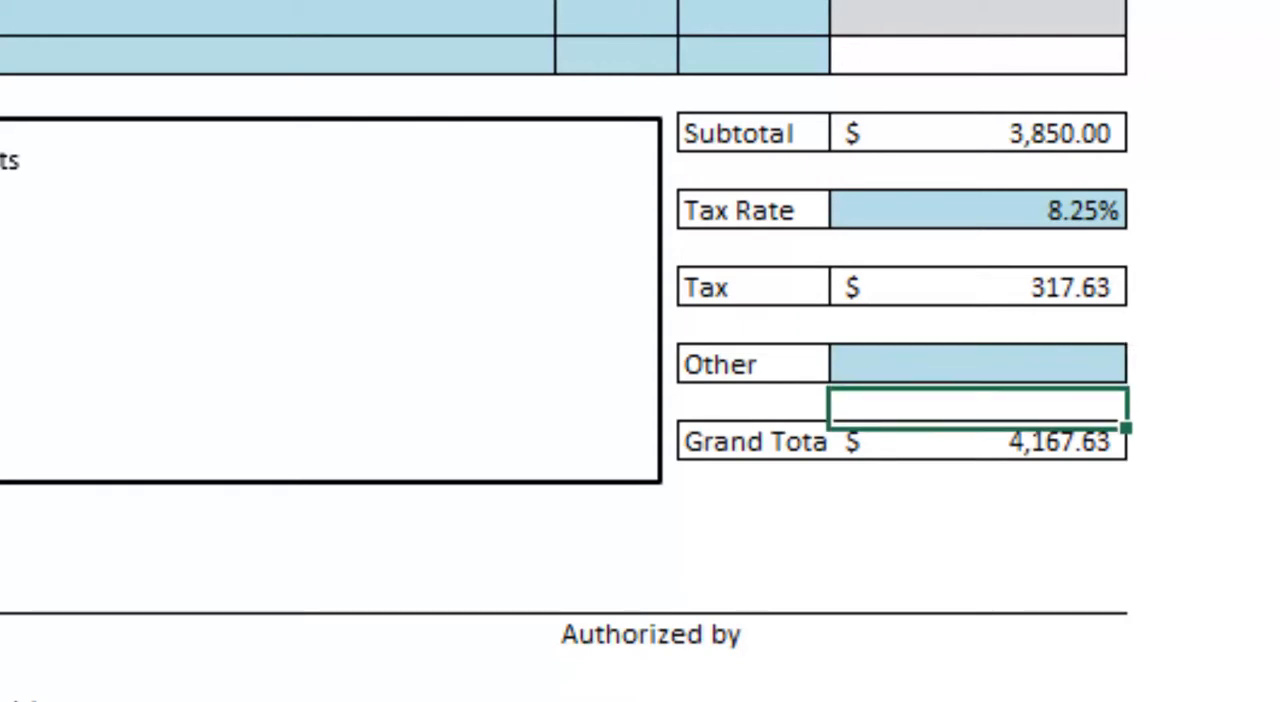
{"action": "key", "text": "Down"}
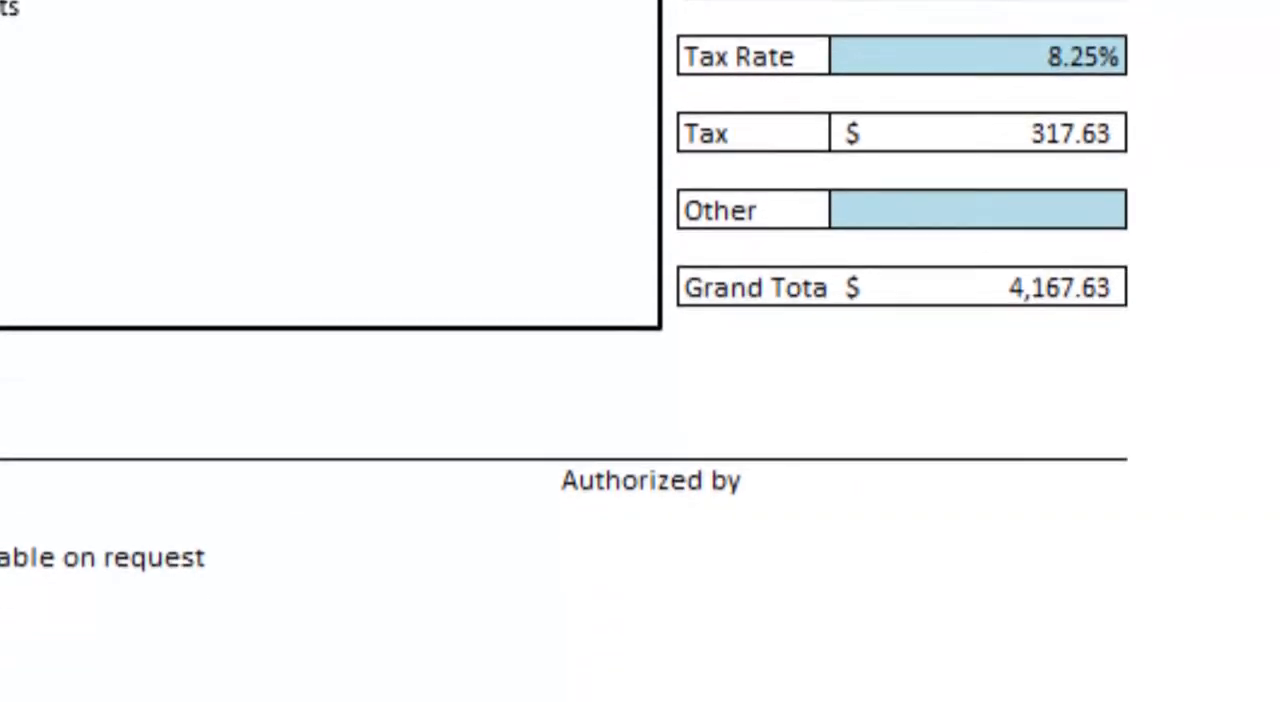
- Enter the purchase order number in the P.O. # cell of the Purchase Order header
{"action": "key", "text": "Up"}
{"action": "key", "text": "Up"}
{"action": "key", "text": "Up"}
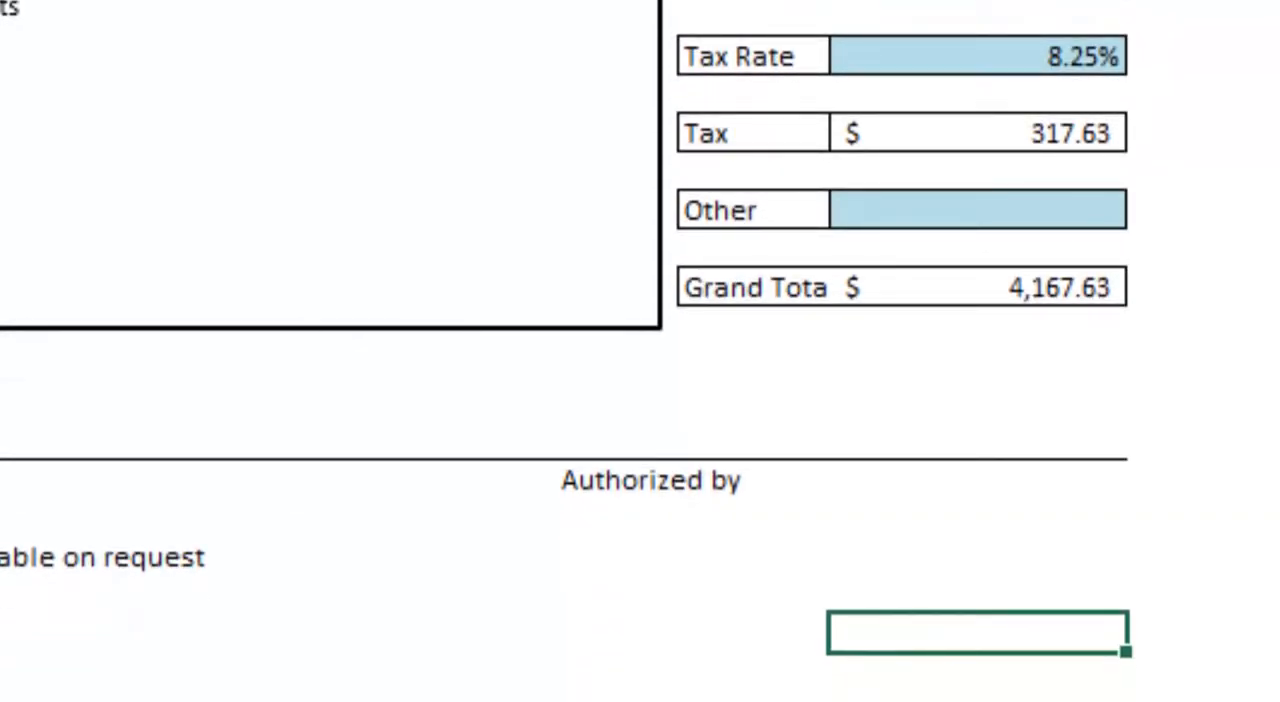
{"action": "key", "text": "Up"}
{"action": "key", "text": "Up"}
{"action": "key", "text": "Up"}
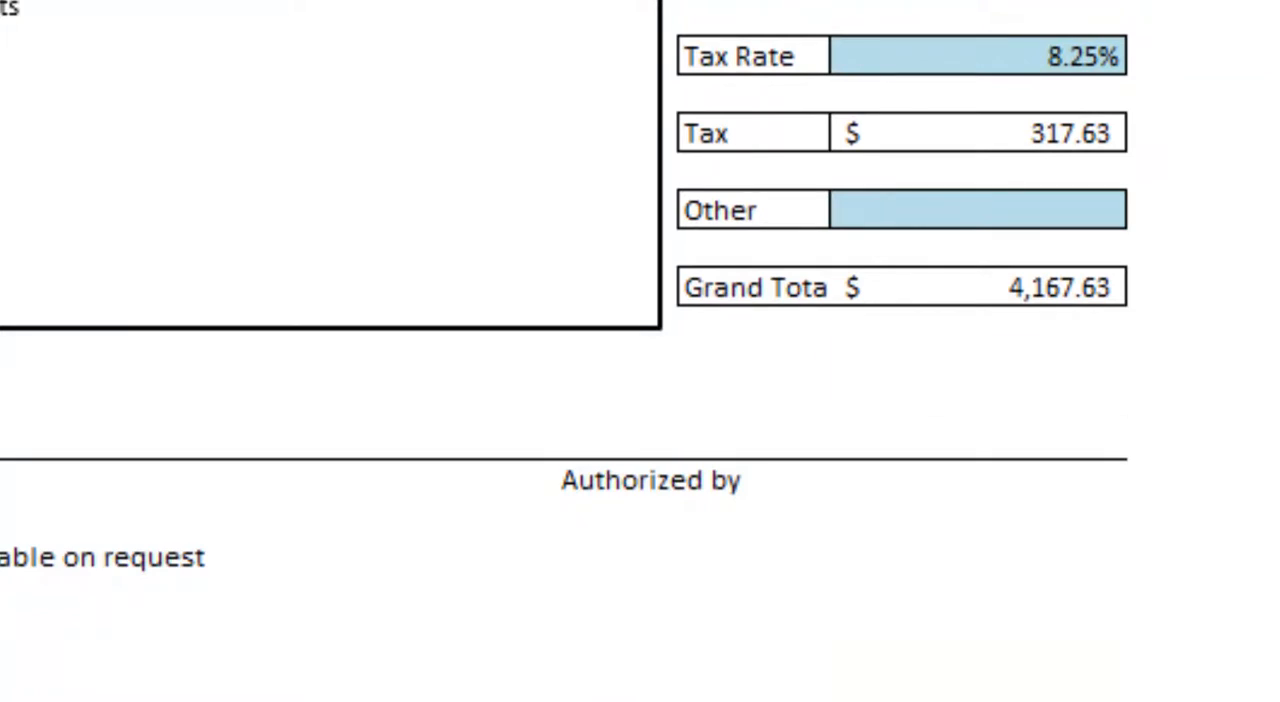
{"action": "key", "text": "Up"}
{"action": "key", "text": "Up"}
{"action": "key", "text": "Up"}
{"action": "key", "text": "Up"}
{"action": "key", "text": "Up"}
{"action": "key", "text": "Up"}
{"action": "key", "text": "Up"}
{"action": "key", "text": "Up"}
{"action": "key", "text": "Up"}
{"action": "key", "text": "Up"}
{"action": "key", "text": "Up"}
{"action": "key", "text": "Up"}
{"action": "key", "text": "Up"}
{"action": "key", "text": "Up"}
{"action": "key", "text": "Up"}
{"action": "key", "text": "Up"}
{"action": "key", "text": "Up"}
{"action": "key", "text": "Up"}
{"action": "key", "text": "Up"}
{"action": "key", "text": "Up"}
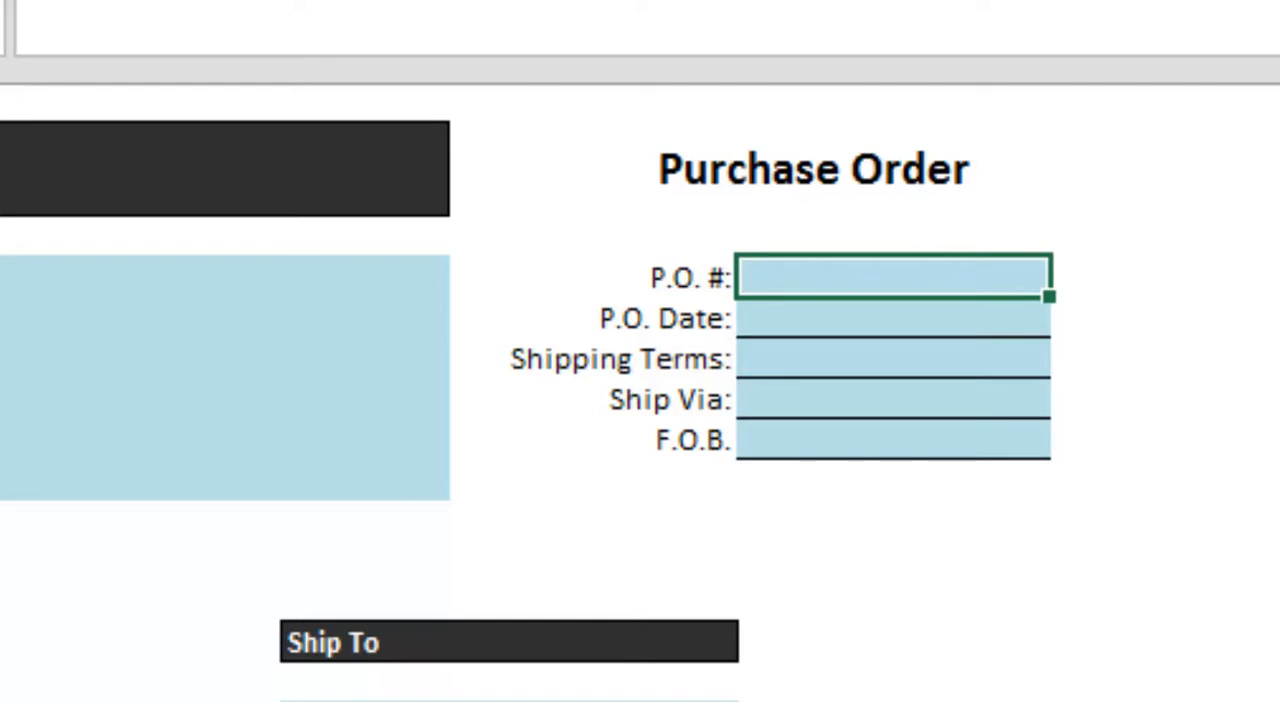
{"action": "type", "text": "154468"}
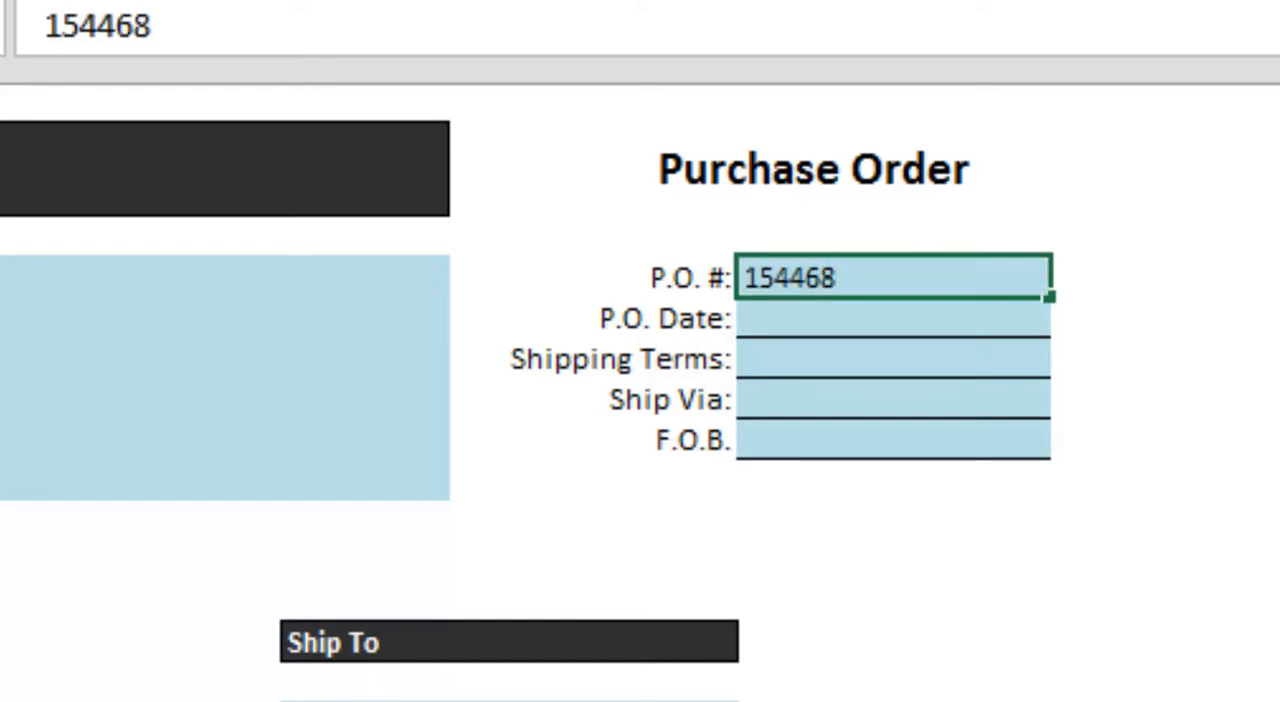
{"action": "key", "text": "Return"}
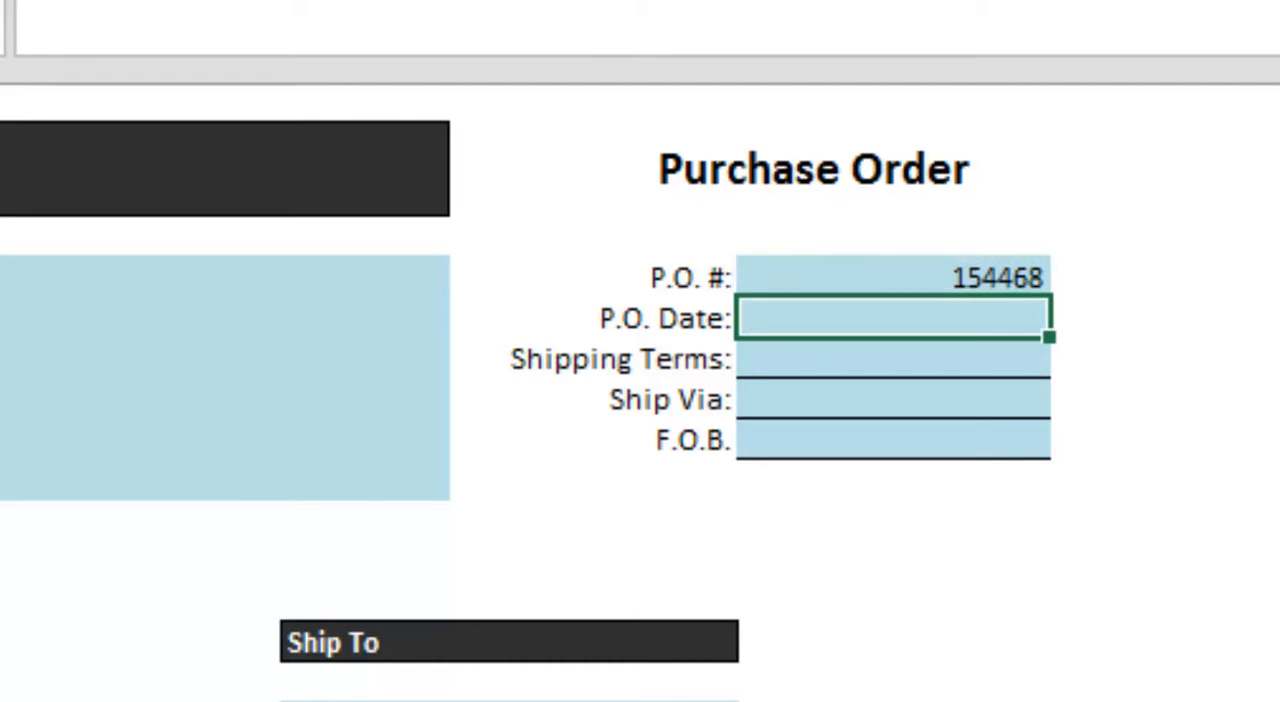
- Set the P.O. Date to 8/2/2013 and Ship Via to UPS, leaving Shipping Terms blank
{"action": "type", "text": "8/2/"}
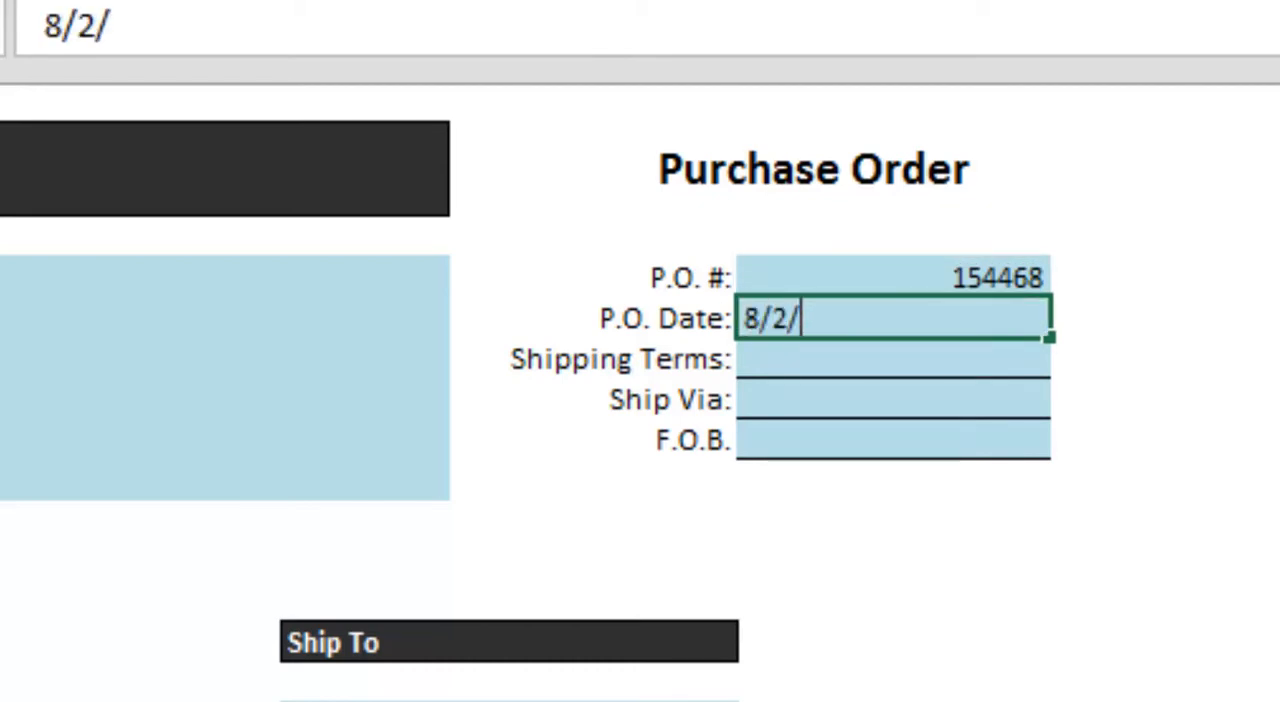
{"action": "type", "text": "2013"}
{"action": "key", "text": "Return"}
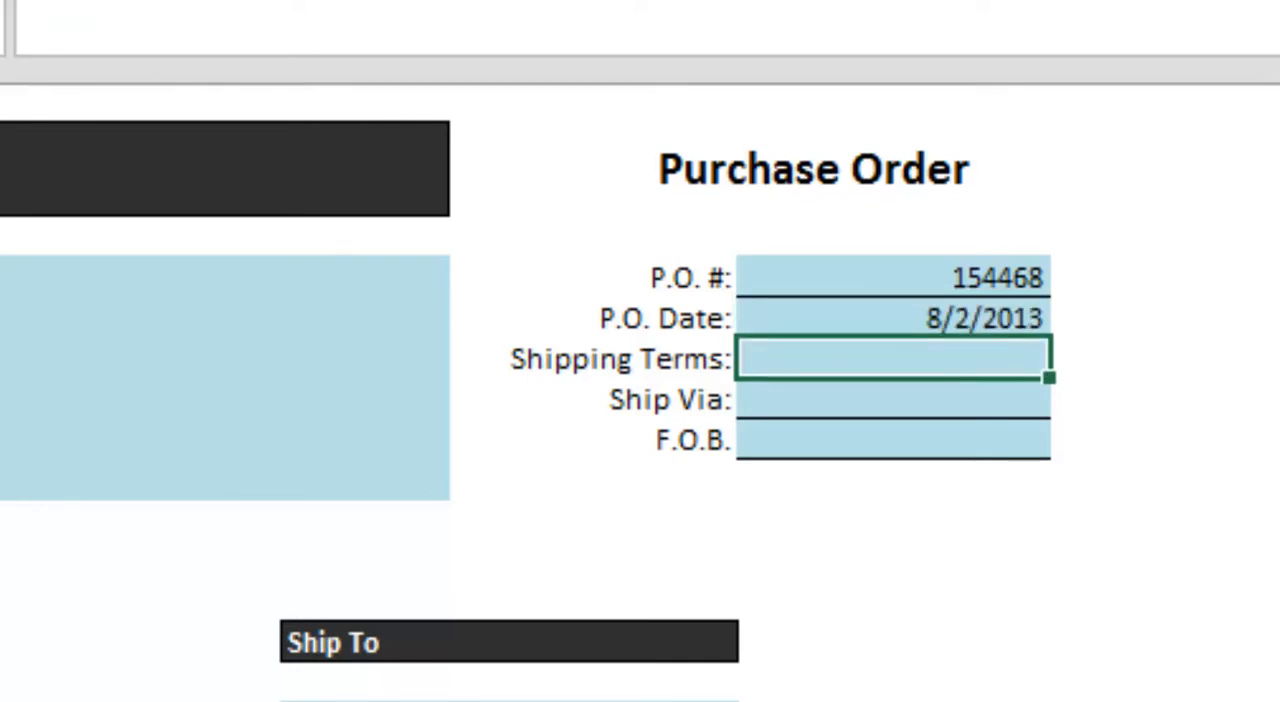
{"action": "key", "text": "Return"}
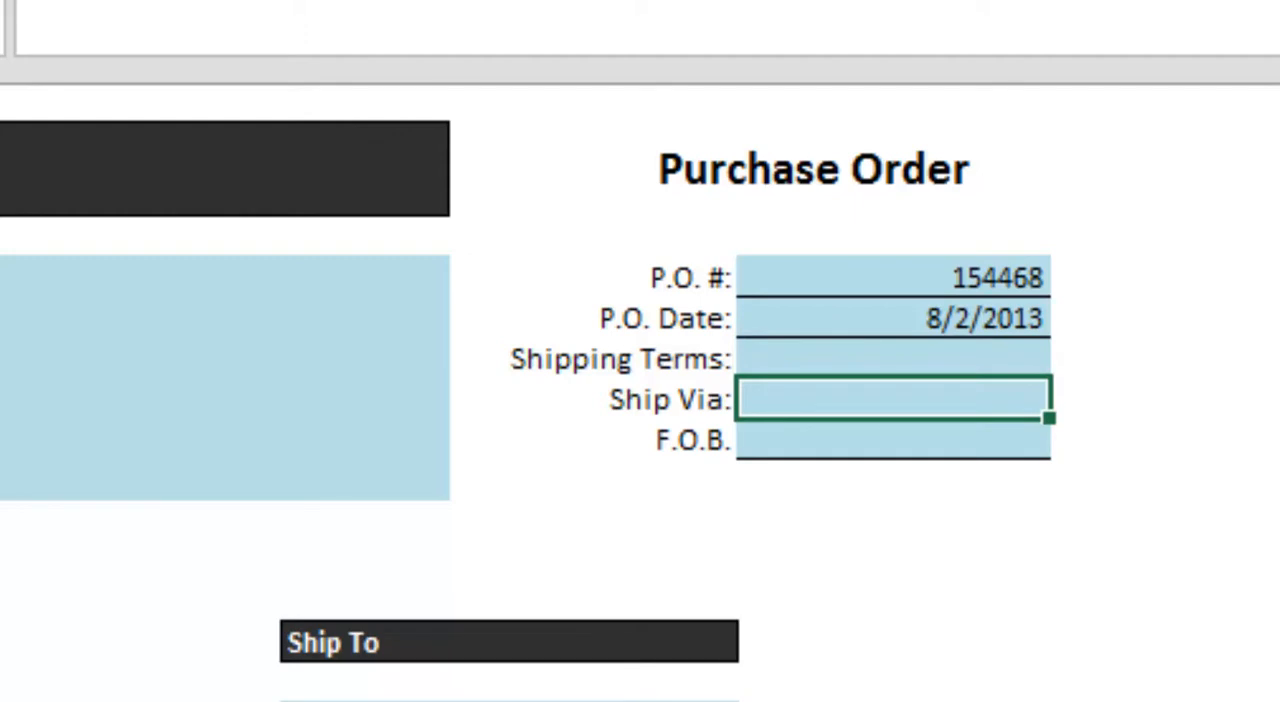
{"action": "type", "text": "UPS"}
{"action": "key", "text": "Return"}
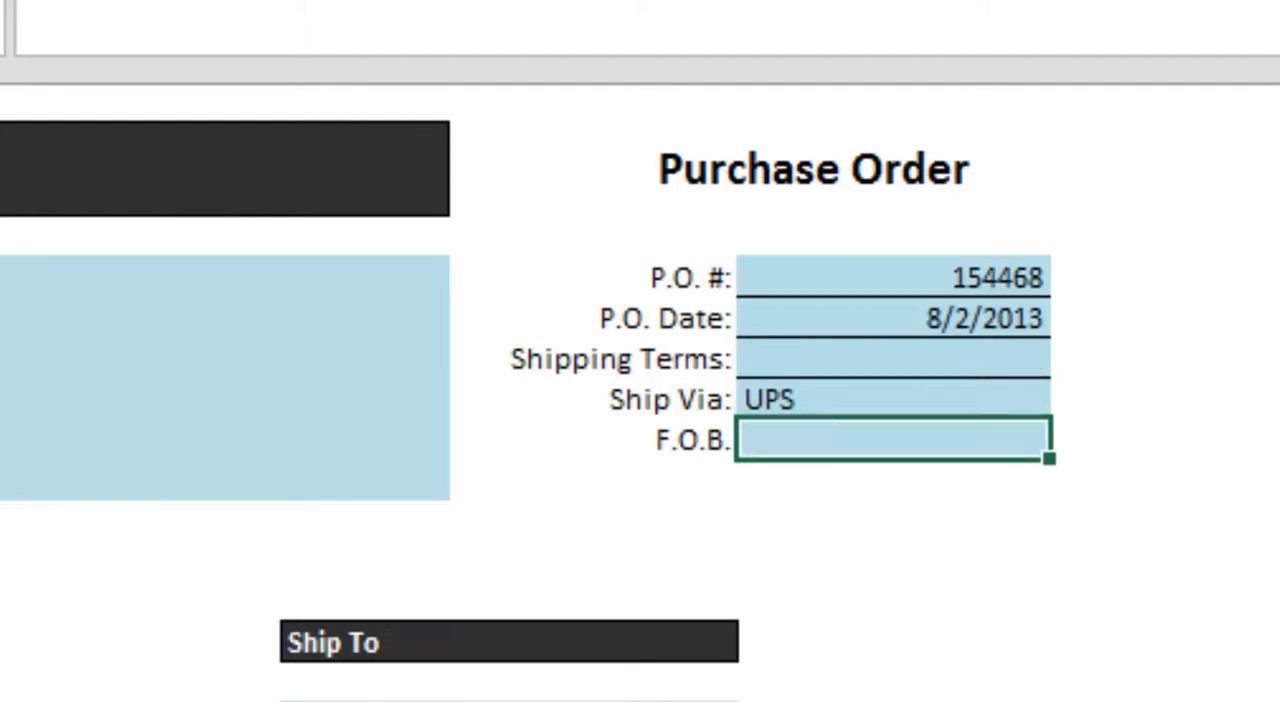
- Enter "Destination" as the F.O.B. value in the Purchase Order header
{"action": "type", "text": "De"}
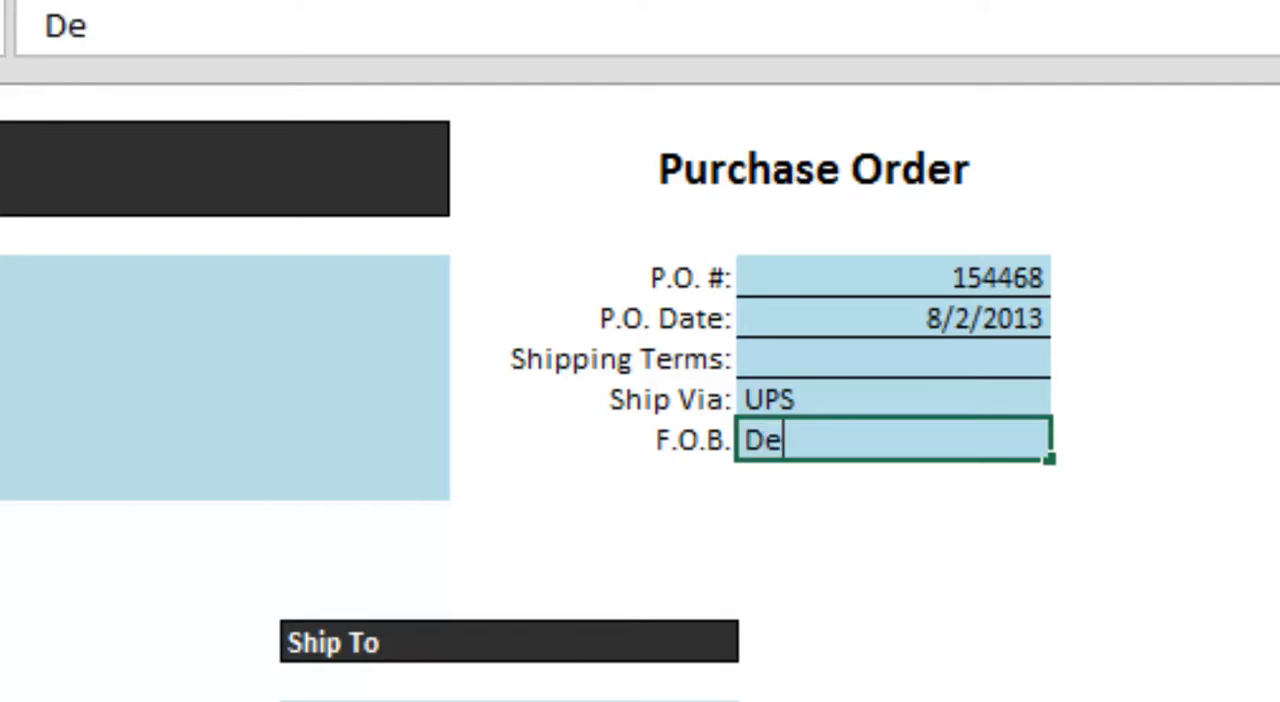
{"action": "type", "text": "stination"}
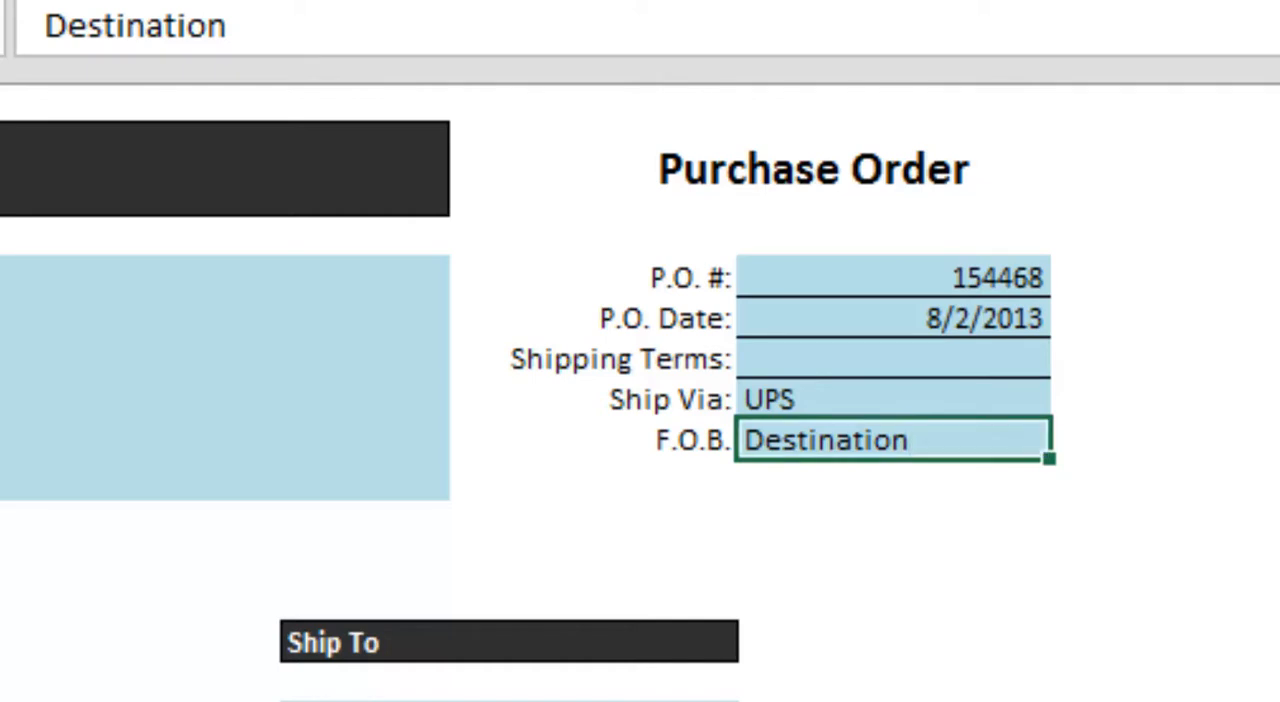
{"action": "key", "text": "Return"}
{"action": "key", "text": "Return"}
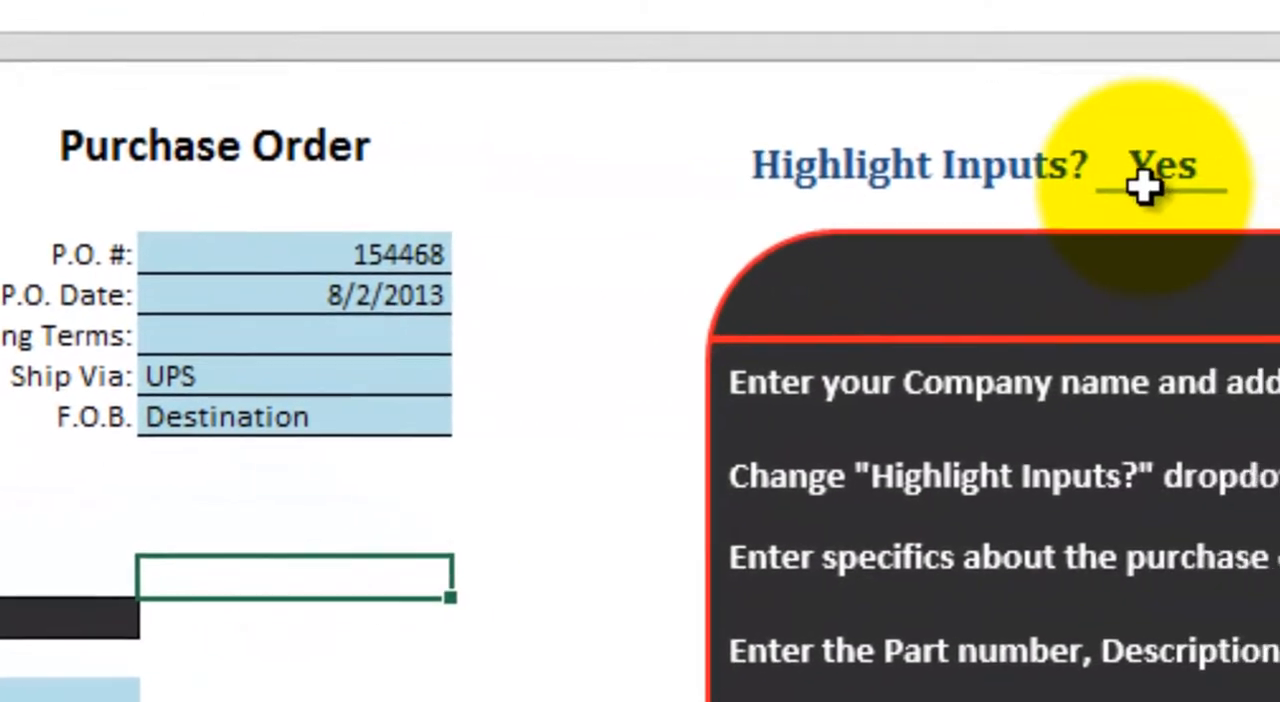
- Set the "Highlight Inputs?" option beside the purchase order to No and switch to the Small Business Bundle sheet
{"action": "left_click", "coordinate": [1111, 161]}
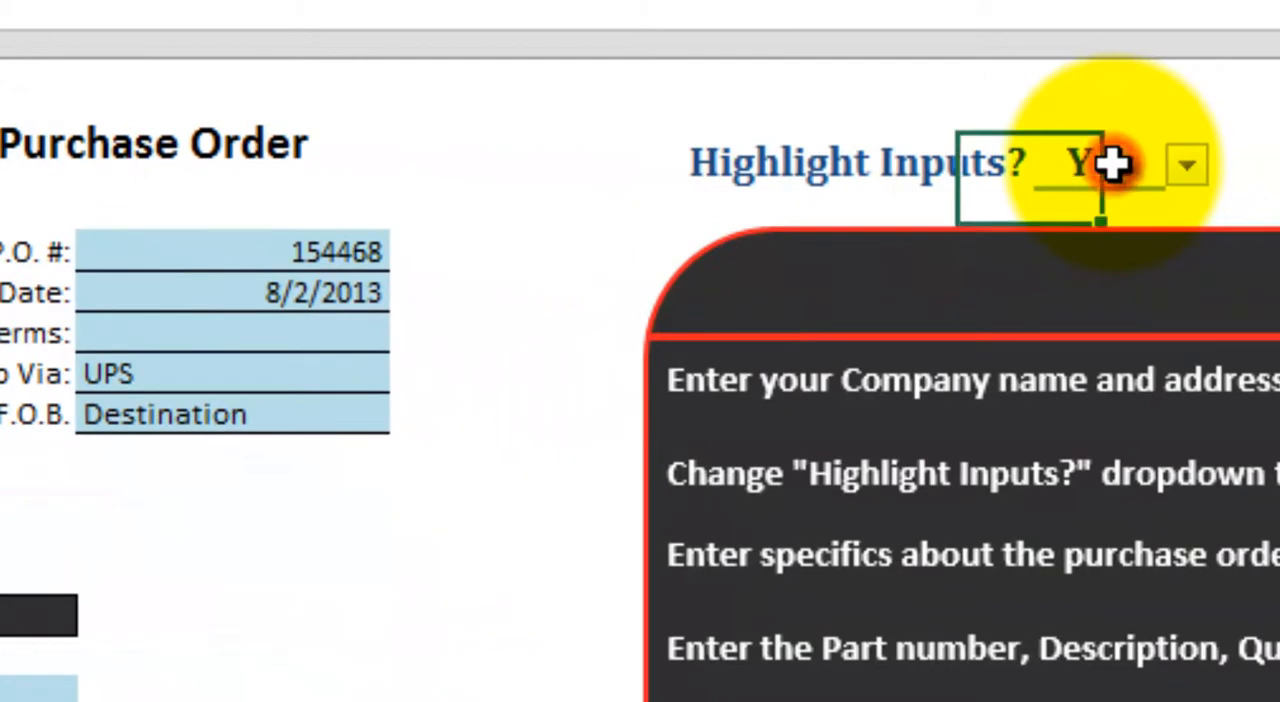
{"action": "left_click", "coordinate": [1186, 166]}
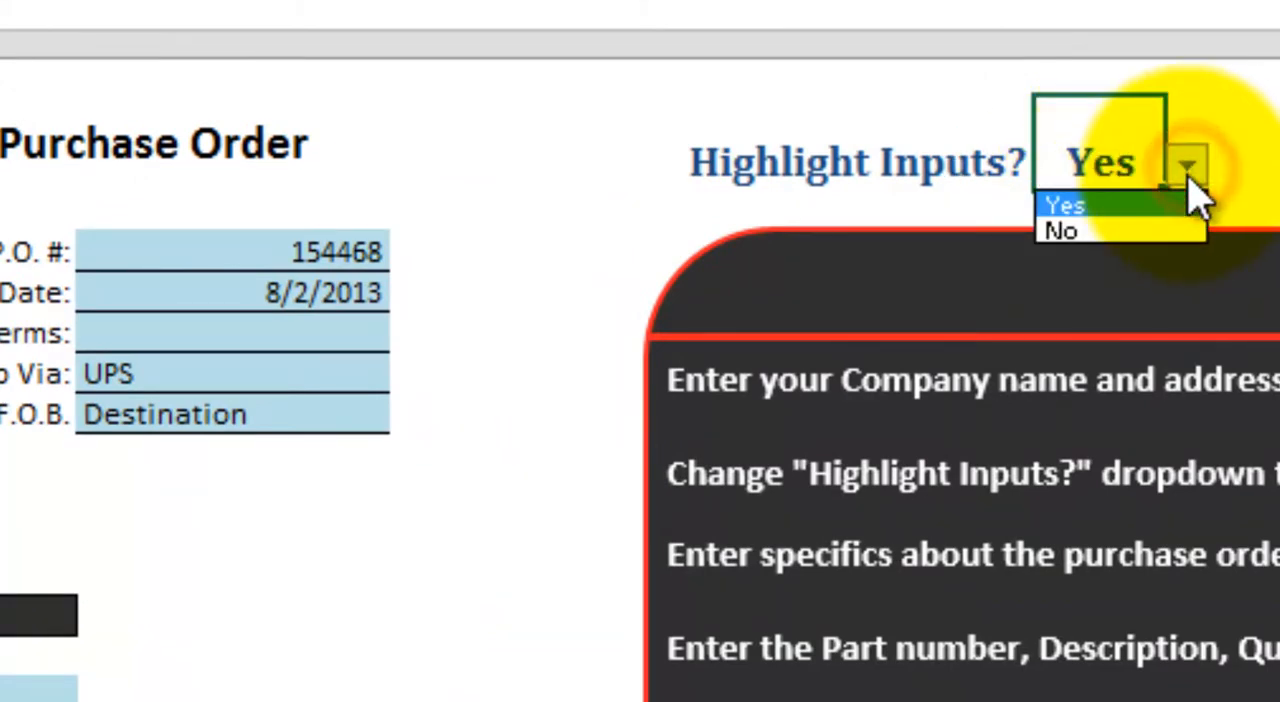
{"action": "left_click", "coordinate": [1078, 232]}
{"action": "left_click", "coordinate": [270, 575]}
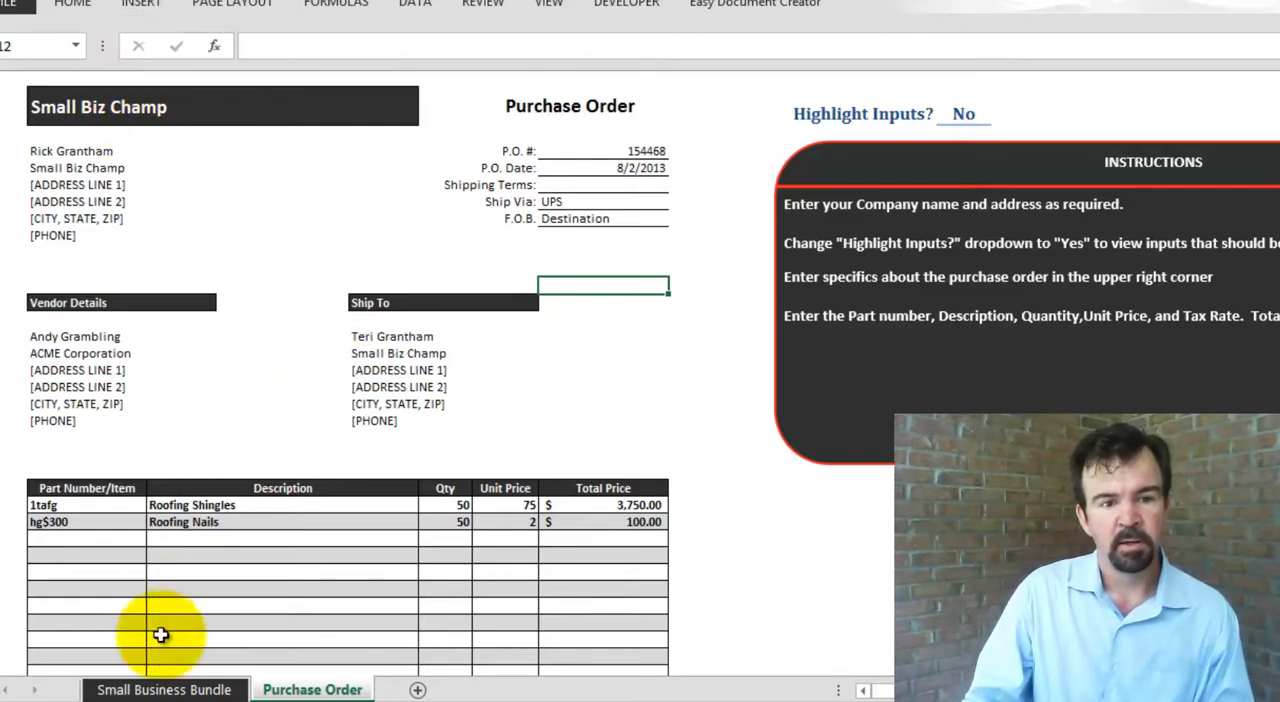
{"action": "left_click", "coordinate": [166, 694]}
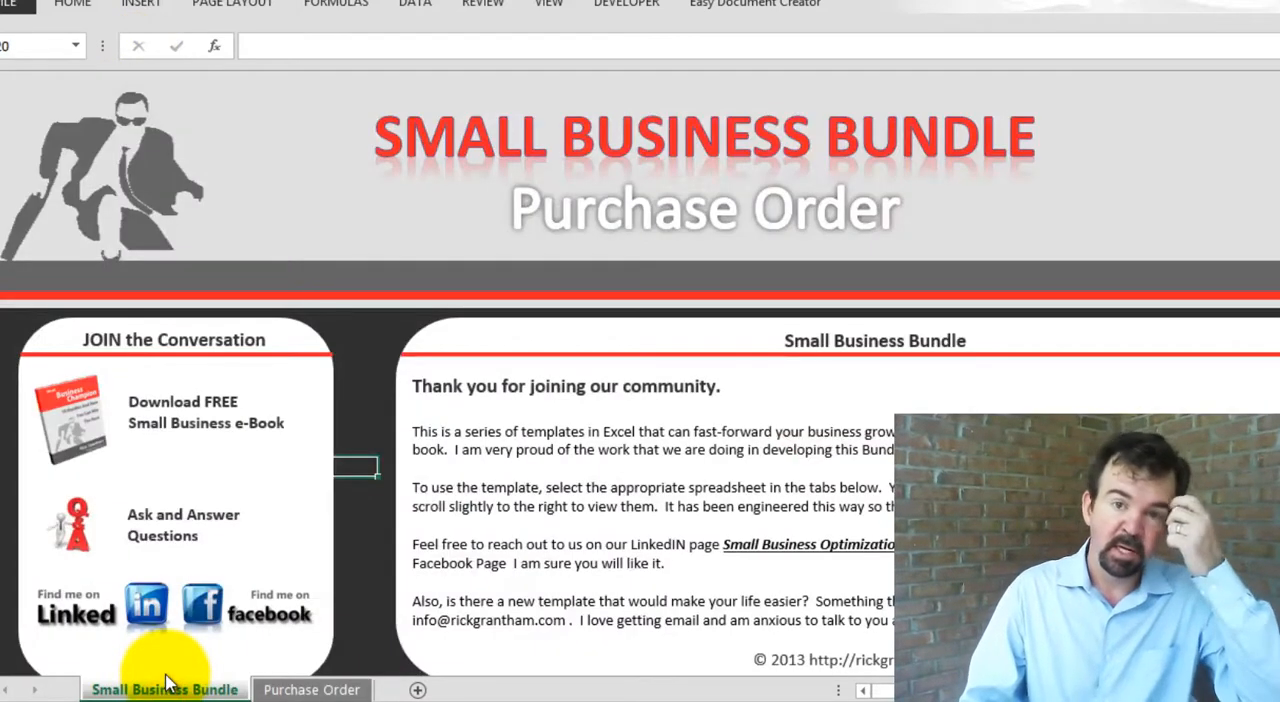